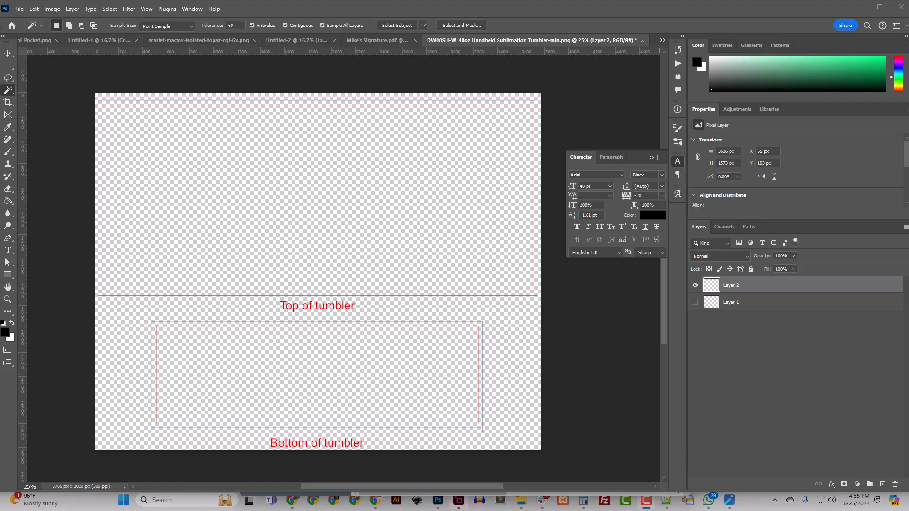
View the Independence Day Stars Art Print web page over the tumbler template and move its window away again.
drag(0, 76, 404, 67)
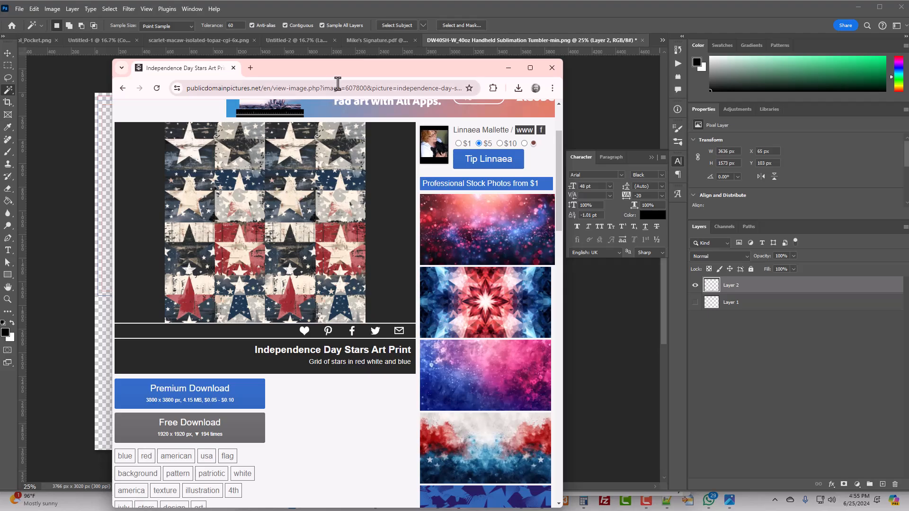
drag(347, 72, 0, 71)
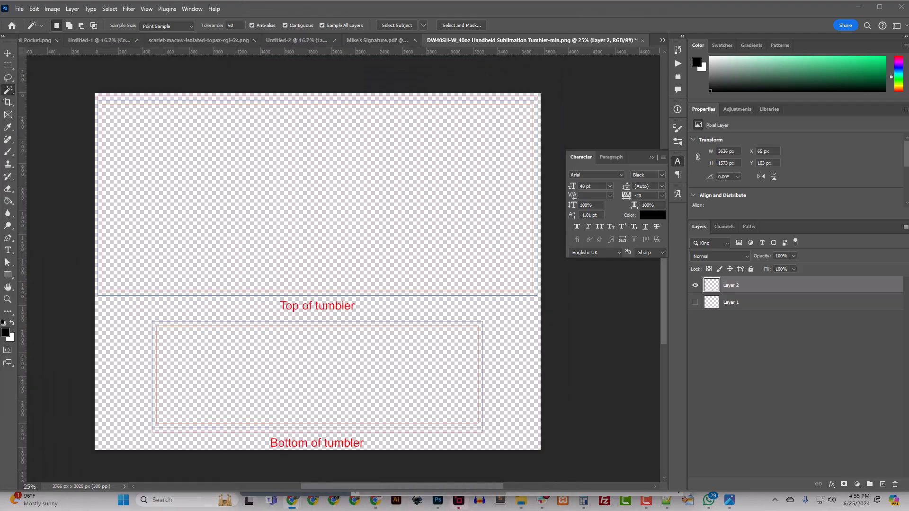
click(7, 93)
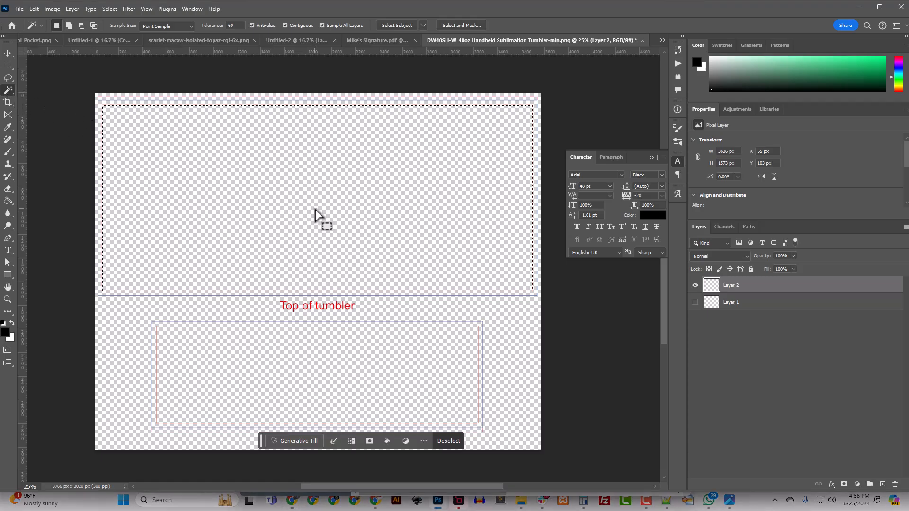
click(8, 53)
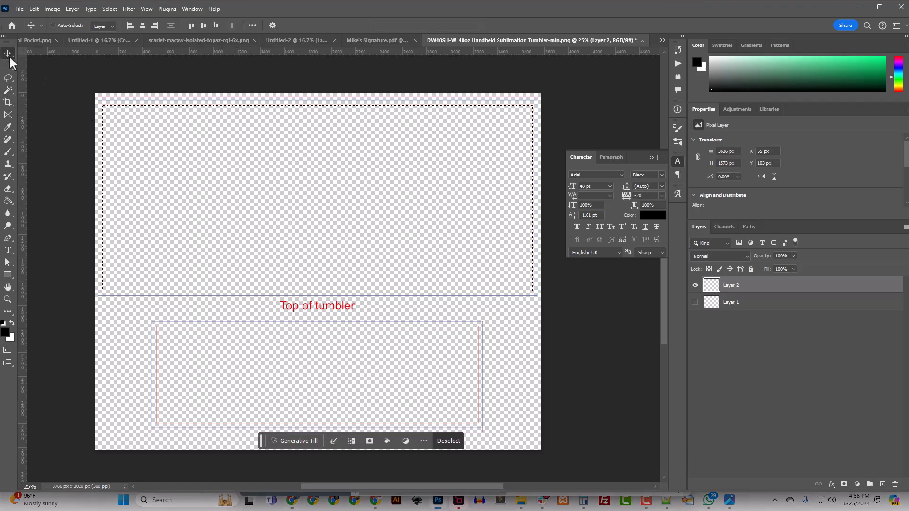
key(ctrl+d)
Select the inner rectangle of the tumbler's top area with the Magic Wand and fill it with black on a new layer.
click(8, 89)
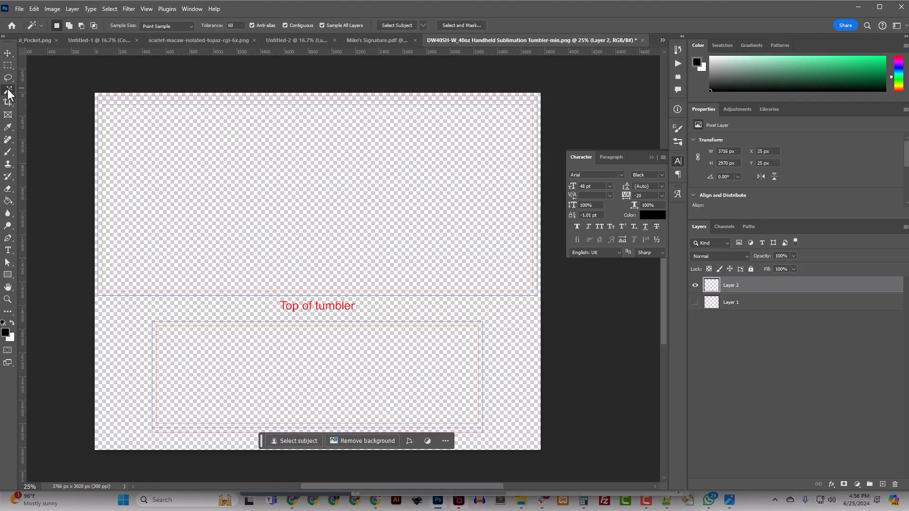
click(237, 169)
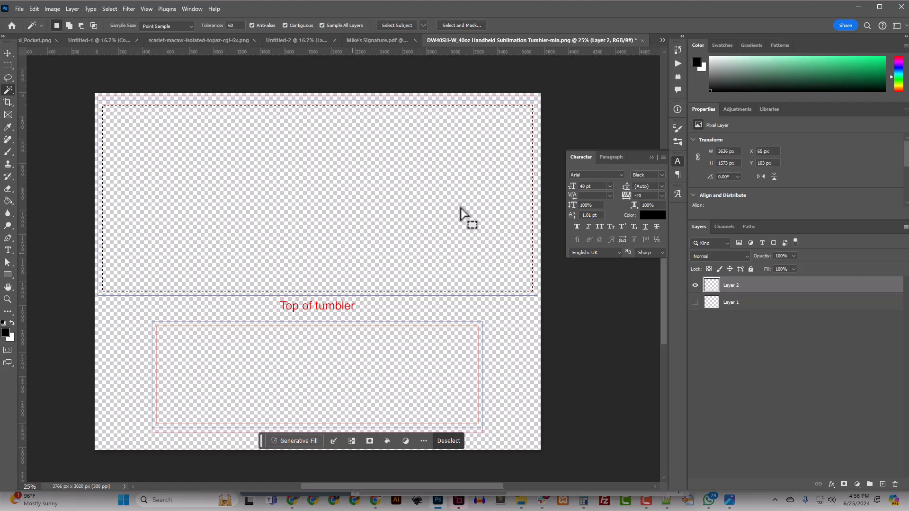
key(ctrl+shift+n)
key(Return)
click(7, 201)
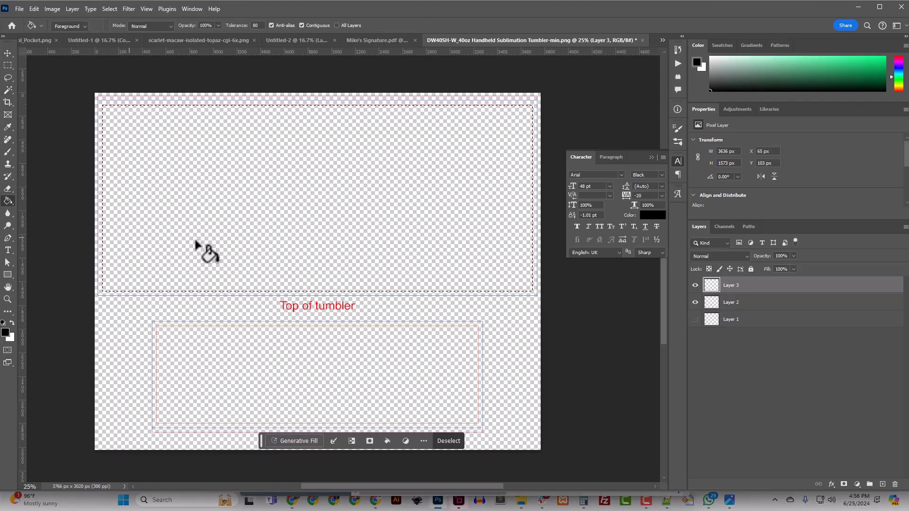
click(233, 222)
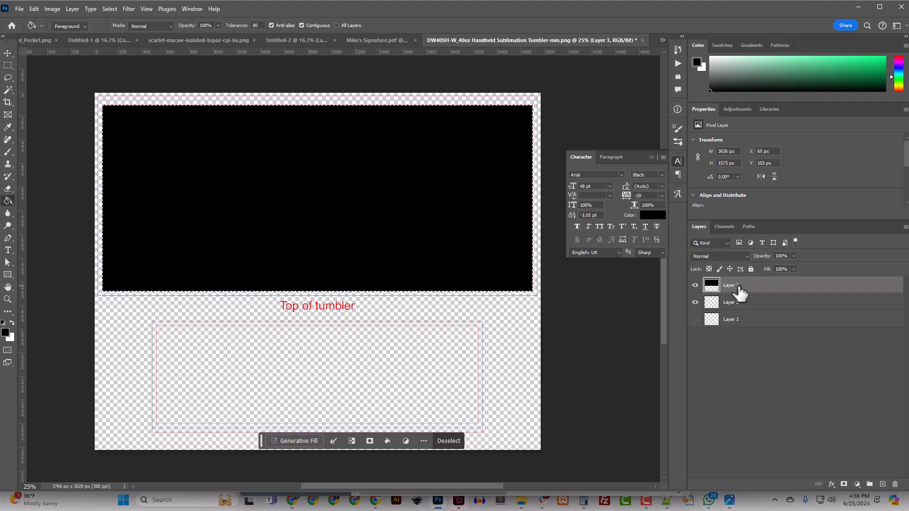
Select the inner rectangle of the tumbler's bottom area with the Magic Wand and fill it with black on a new layer above Layer 2.
click(695, 302)
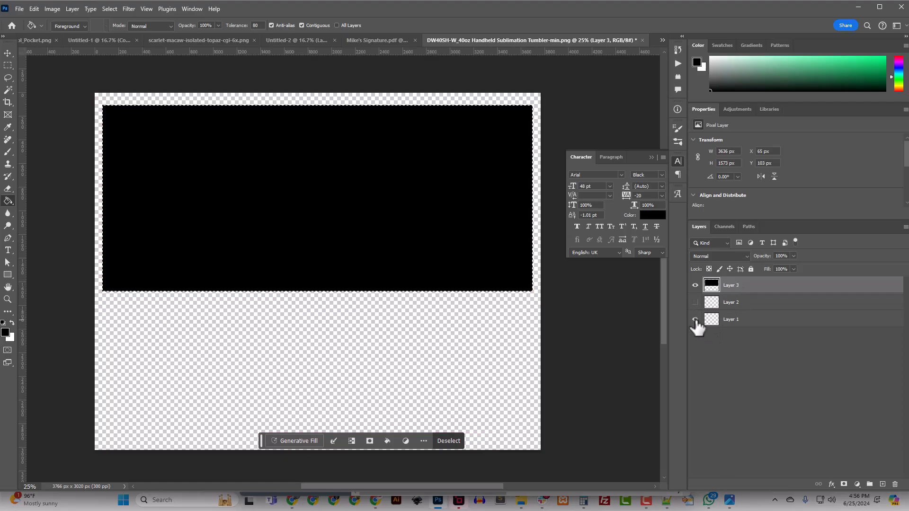
click(695, 302)
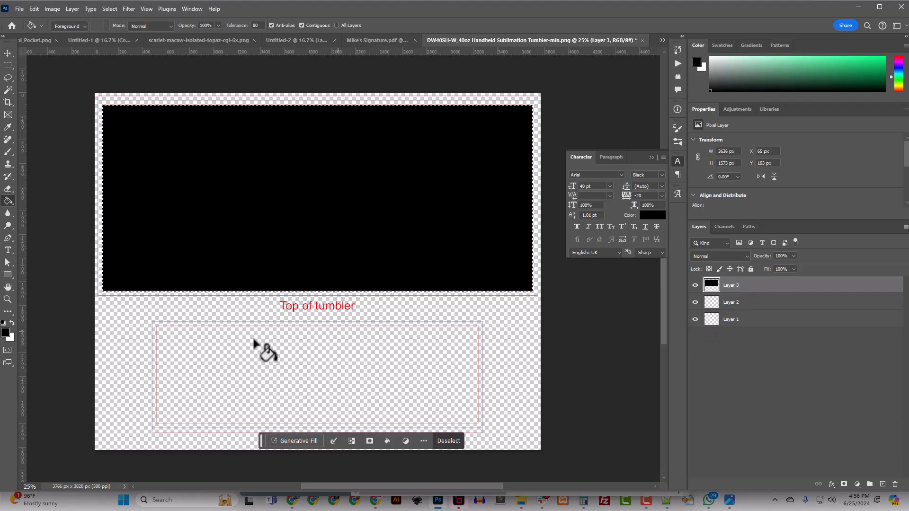
click(7, 90)
click(272, 372)
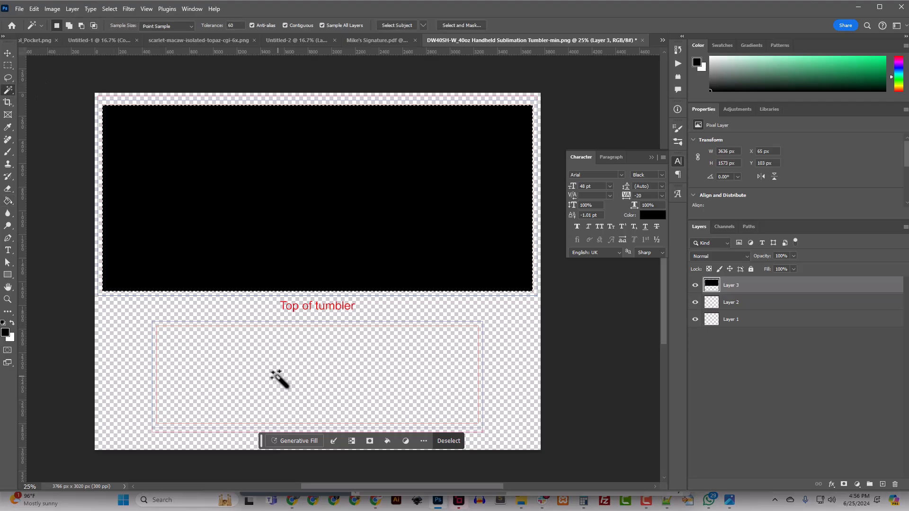
click(730, 306)
key(ctrl+shift+n)
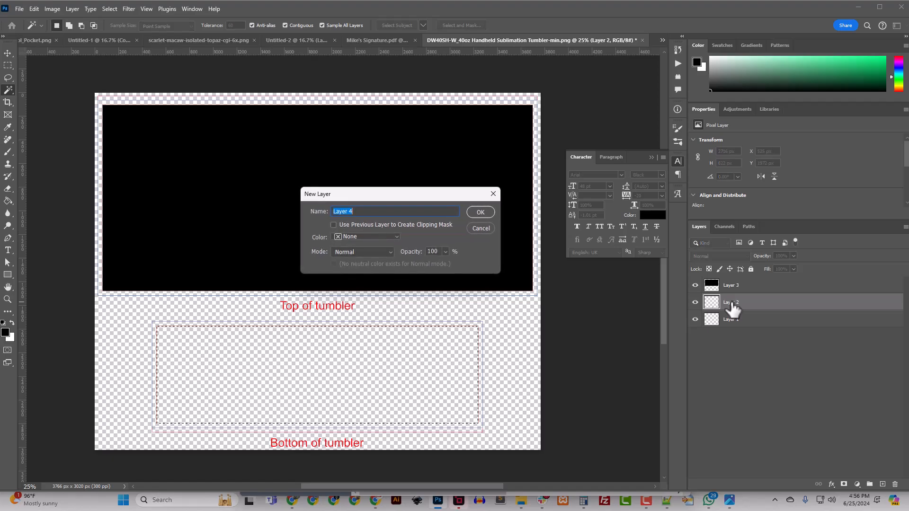
key(Return)
key(g)
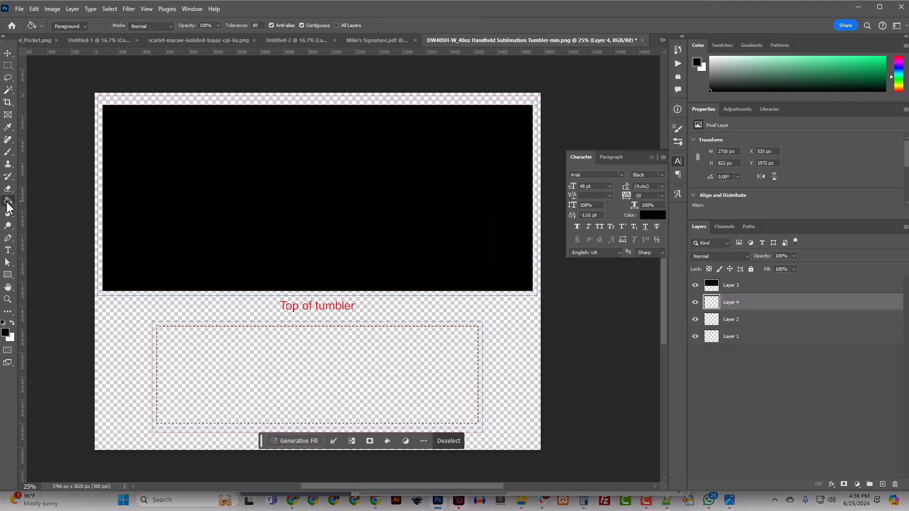
click(332, 381)
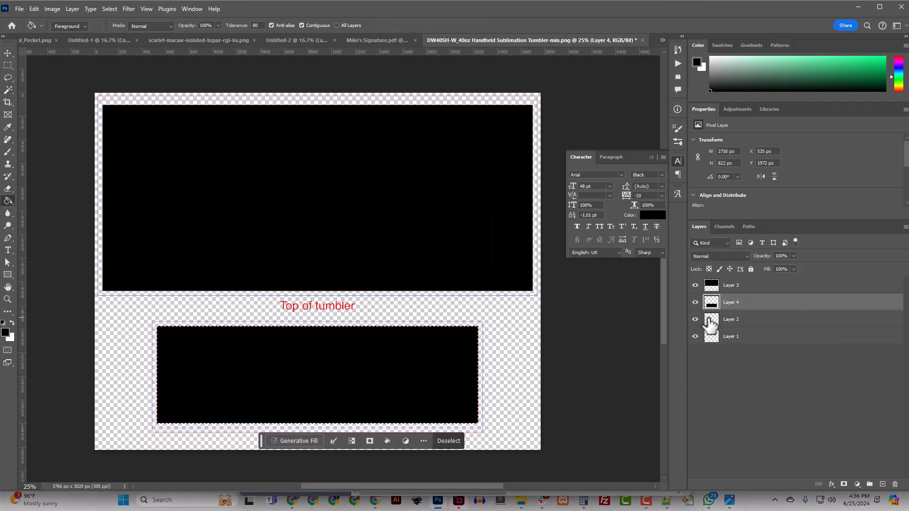
Clear the selection and delete the template layers Layer 2 and Layer 1.
click(726, 320)
click(734, 337)
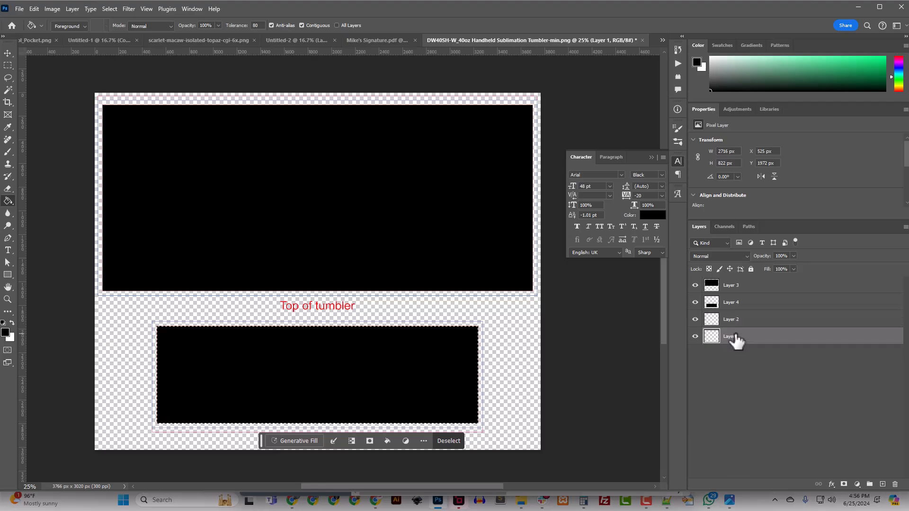
key(ctrl+d)
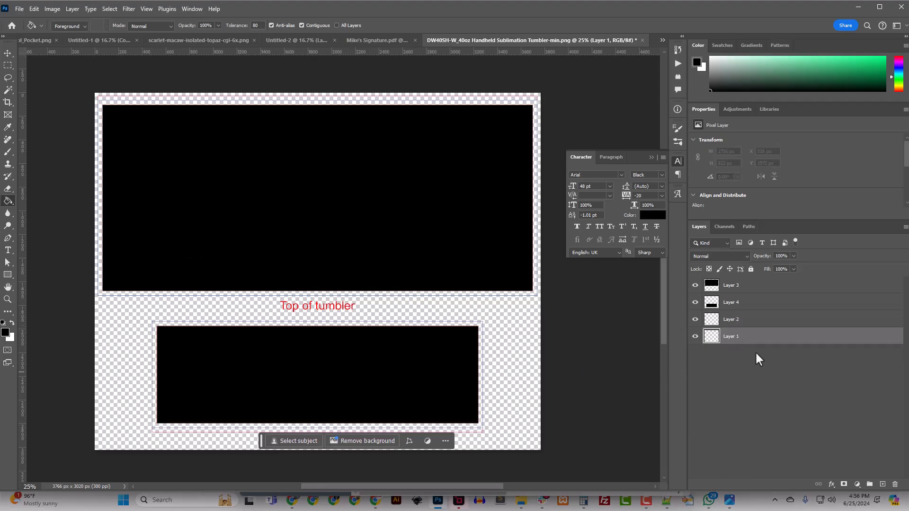
click(727, 320)
key(Delete)
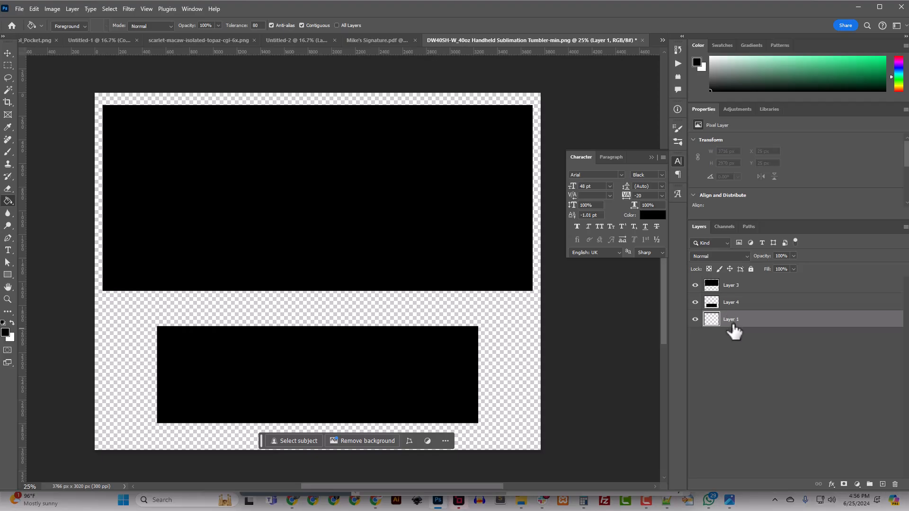
key(Delete)
Rename the upper rectangle's layer Tumbler_Top and the lower rectangle's layer Tumbler_Bottom.
double_click(730, 284)
text(Tu)
text(mbler Too)
key(Return)
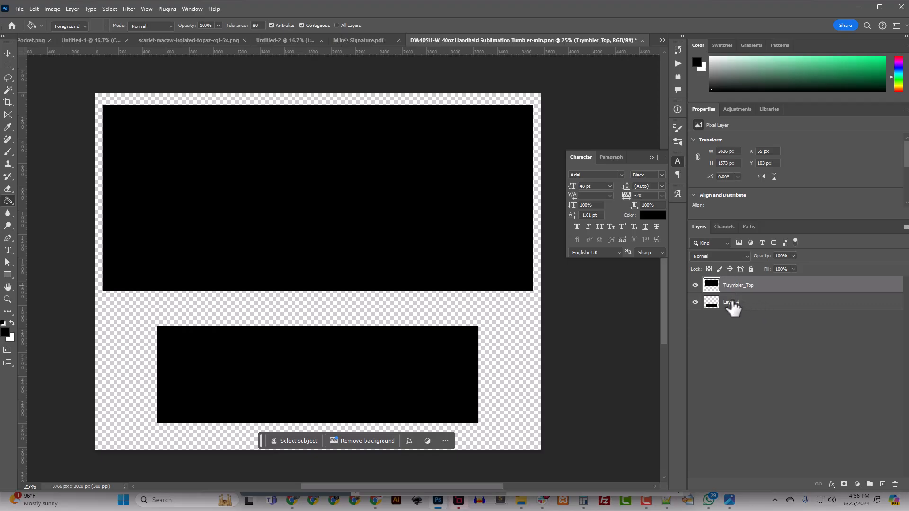
double_click(732, 302)
text(Tum)
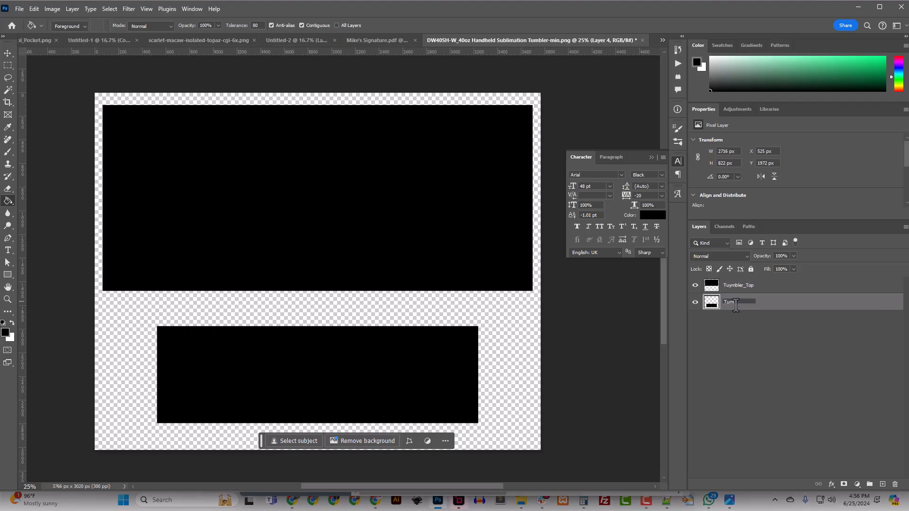
text(bler_Bottom)
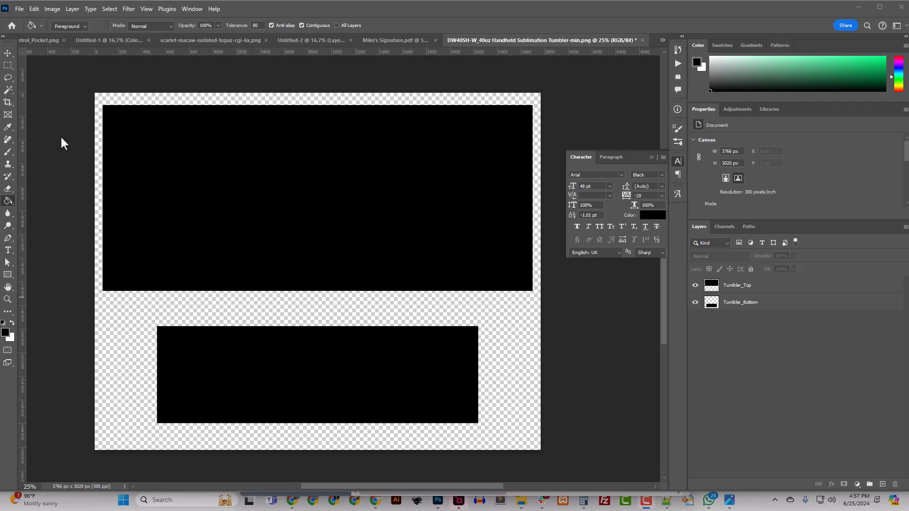
Select the Tumbler_Top layer and work out its width in inches by dividing 3636 by 300 in Calculator.
click(737, 288)
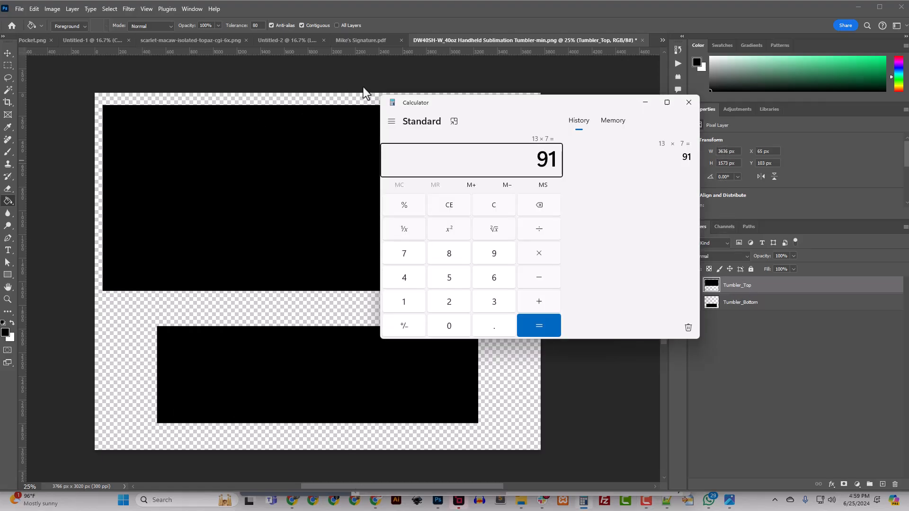
click(494, 210)
text(3636/300)
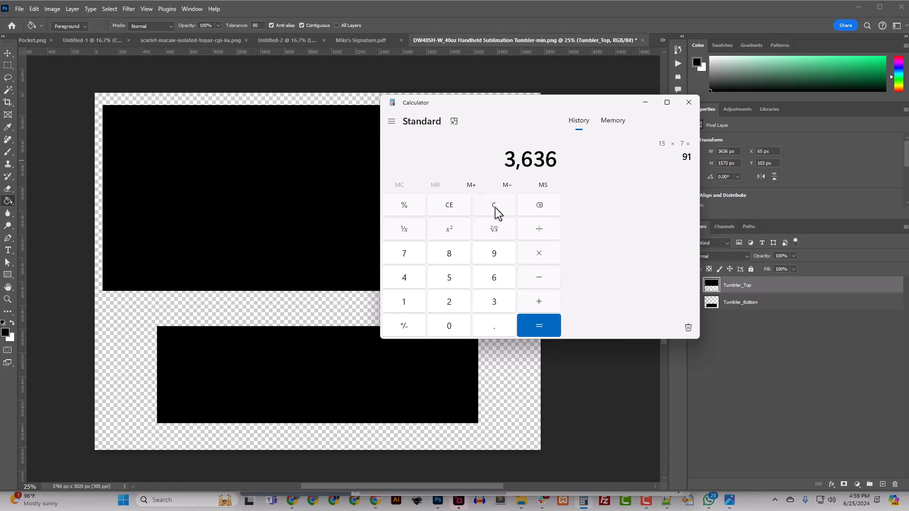
key(Return)
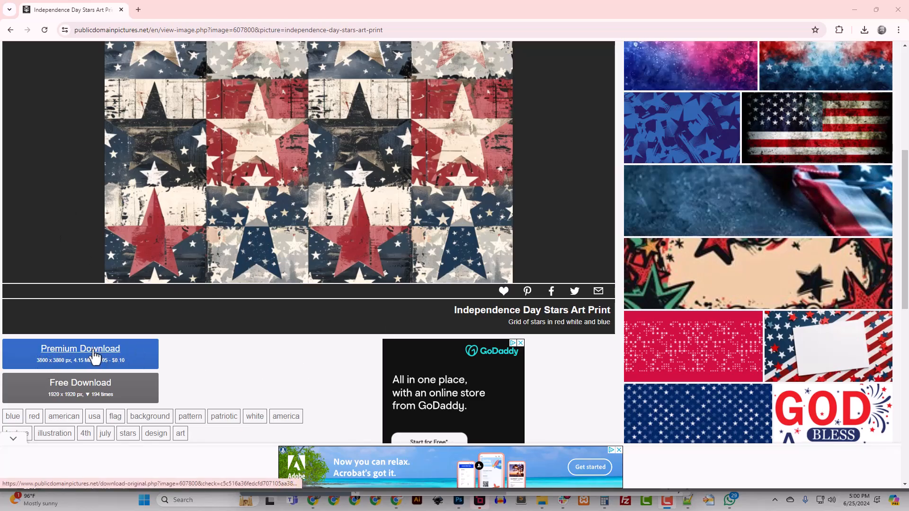
Open the free 1920 x 1920 px download of the star pattern and try saving the image to Downloads.
click(105, 389)
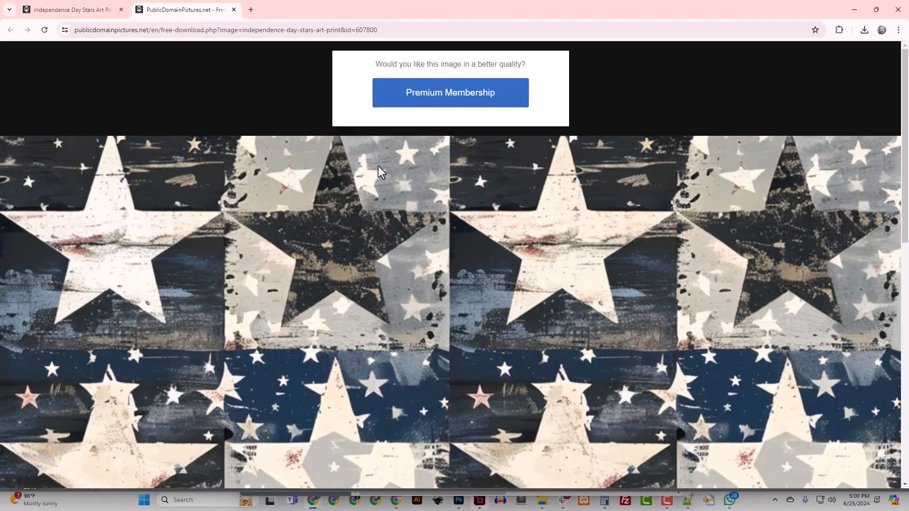
right_click(354, 224)
click(385, 246)
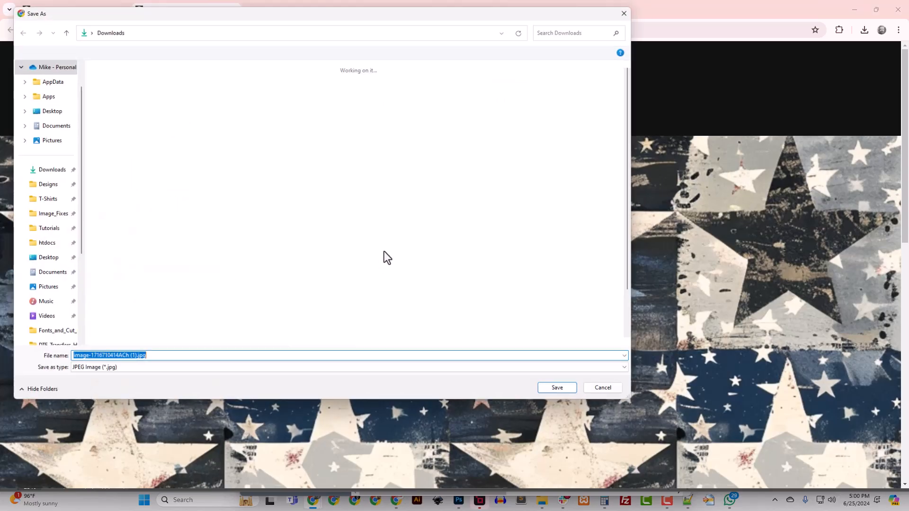
click(613, 395)
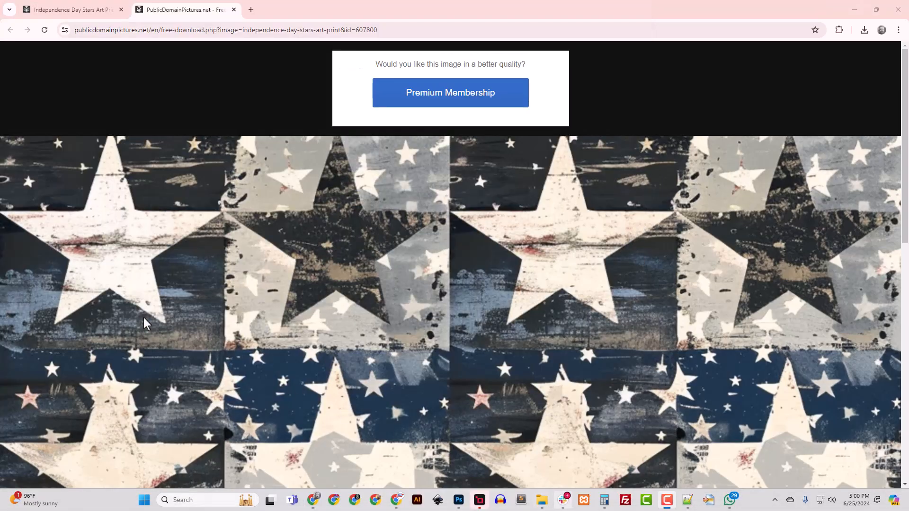
click(479, 500)
click(396, 302)
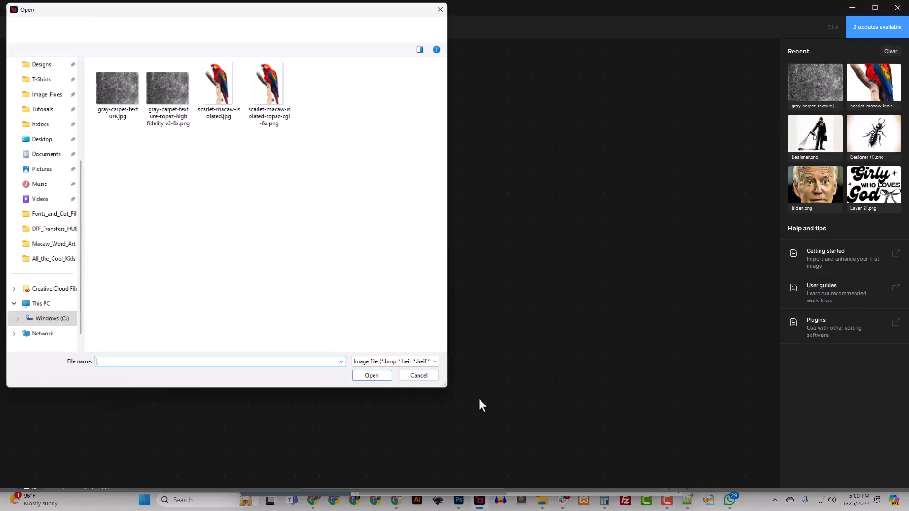
scroll(32, 186, up, 3)
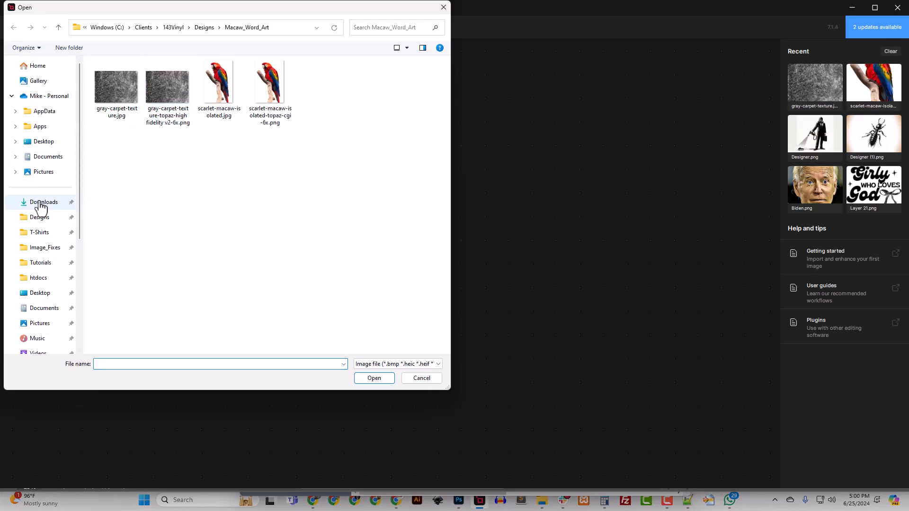
click(41, 202)
click(174, 116)
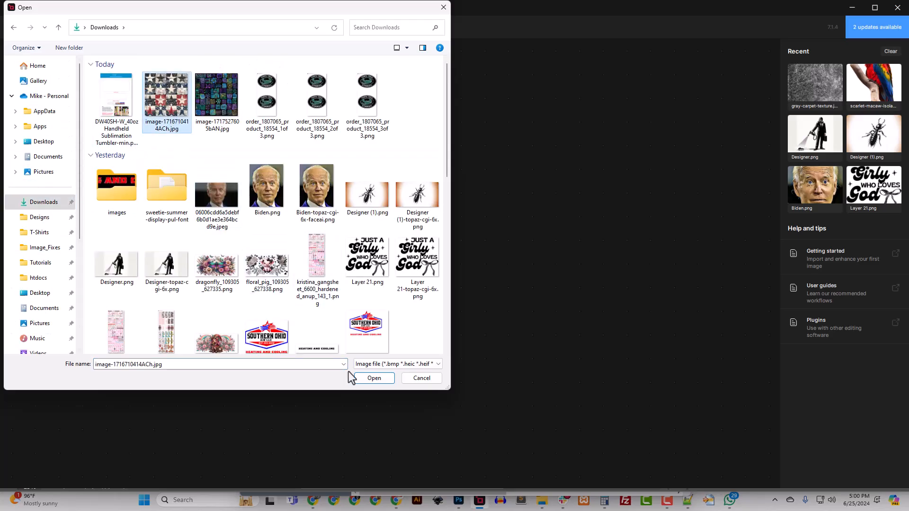
click(374, 378)
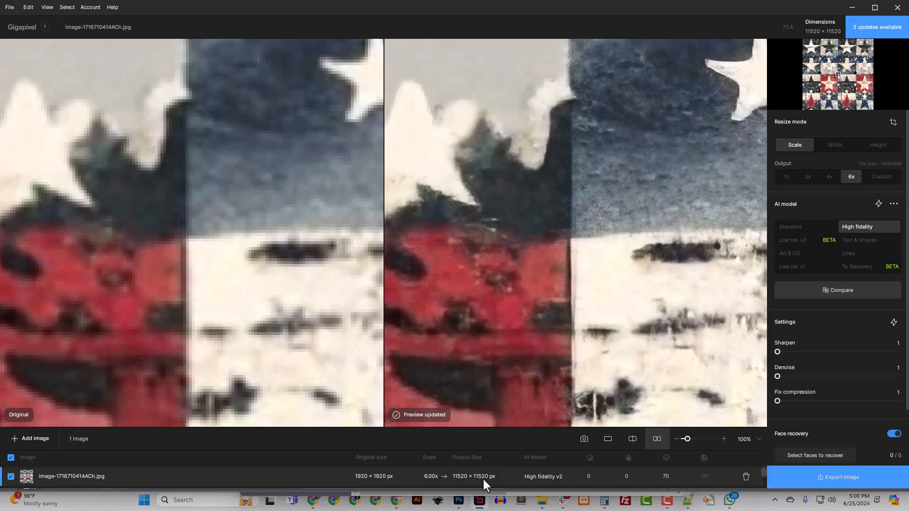
Set the star pattern's output scale to 2x and export it as a PNG to the original folder.
click(814, 178)
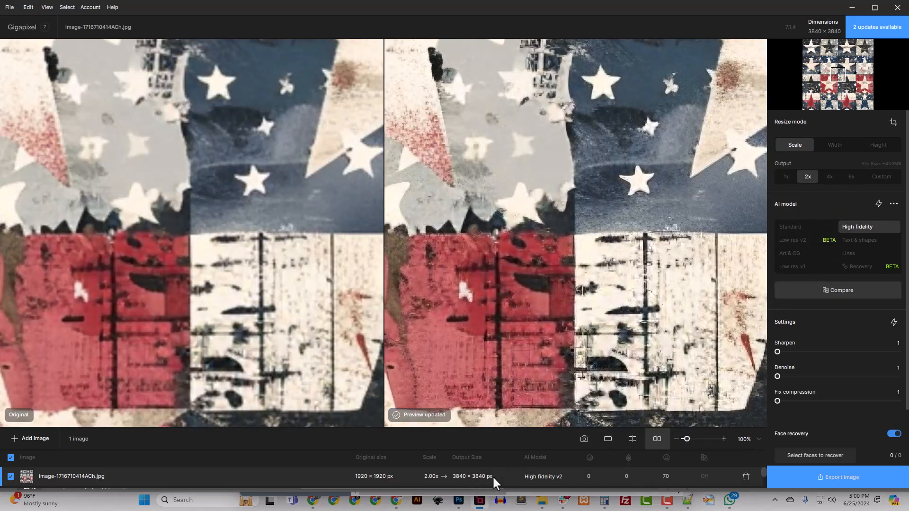
click(818, 478)
click(686, 402)
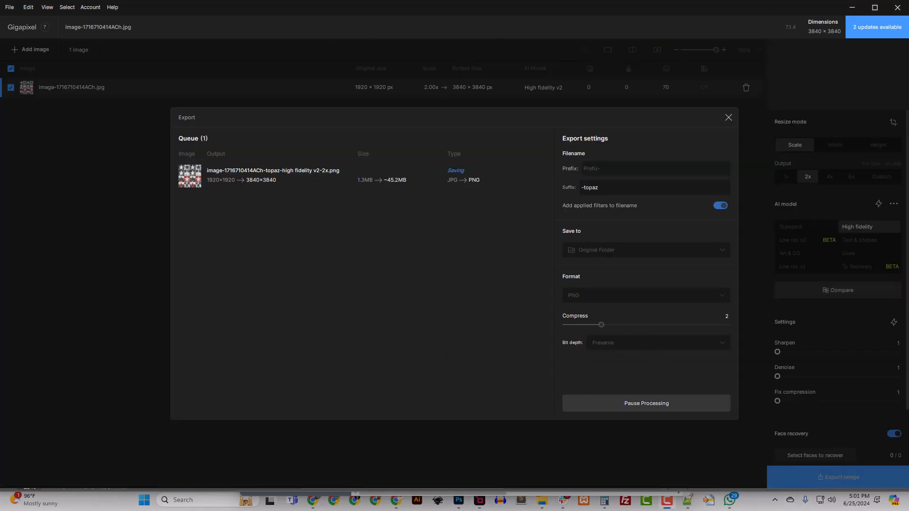
click(846, 10)
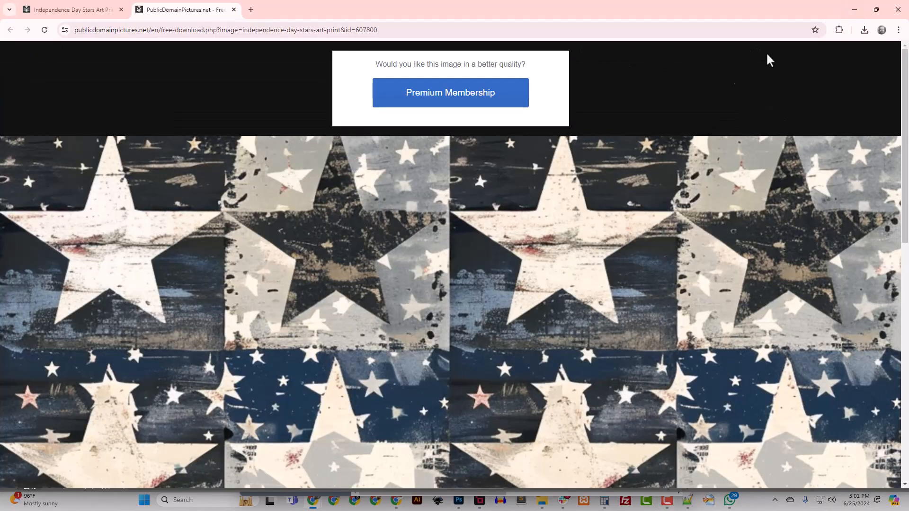
click(854, 10)
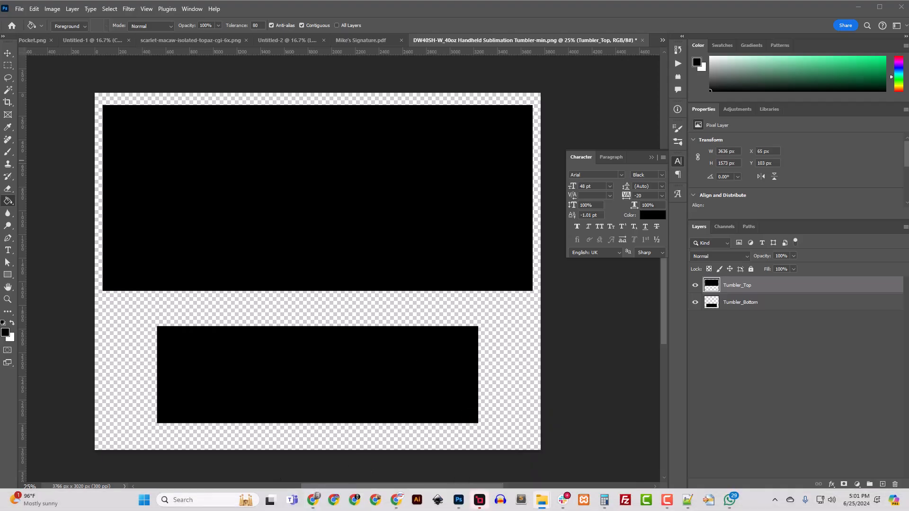
drag(0, 121, 758, 119)
scroll(773, 325, down, 10)
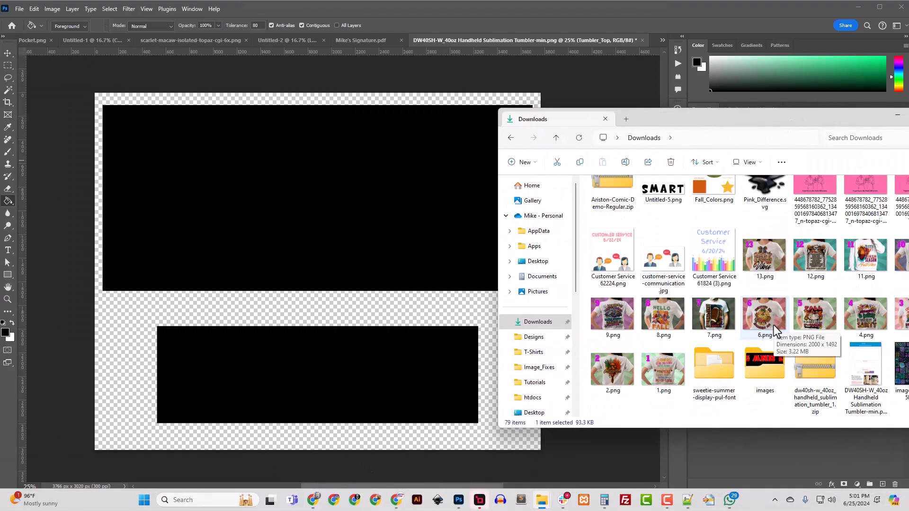
drag(662, 385, 245, 211)
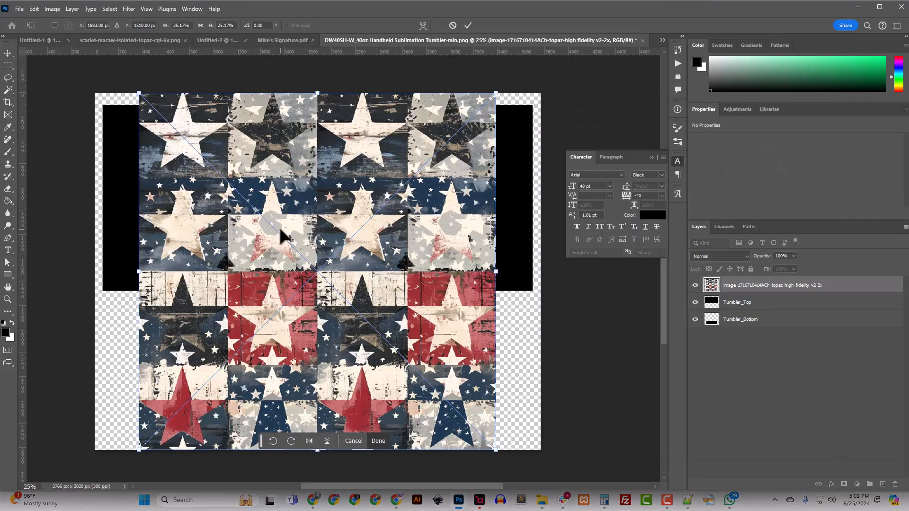
Scale the placed star pattern to 3644 px wide to cover the top shape and clip it to Tumbler_Top.
scroll(509, 355, down, 1)
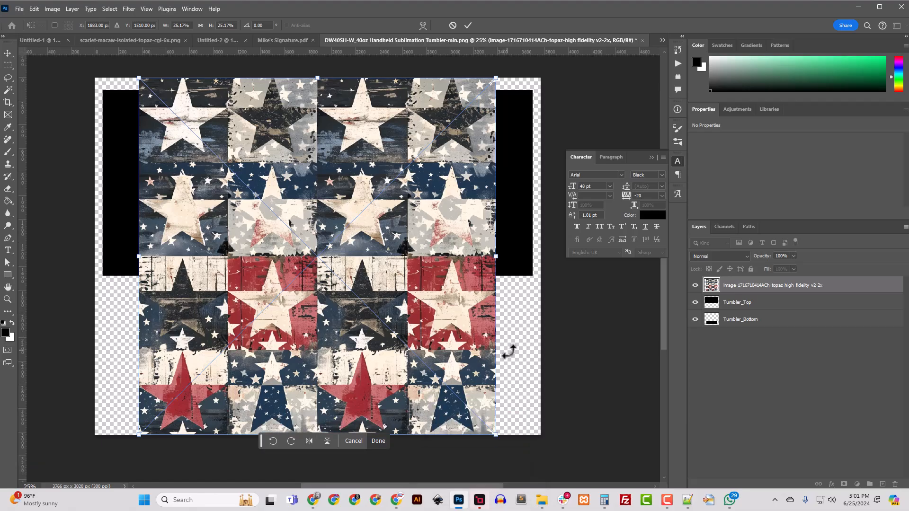
drag(494, 426, 545, 455)
scroll(370, 326, up, 3)
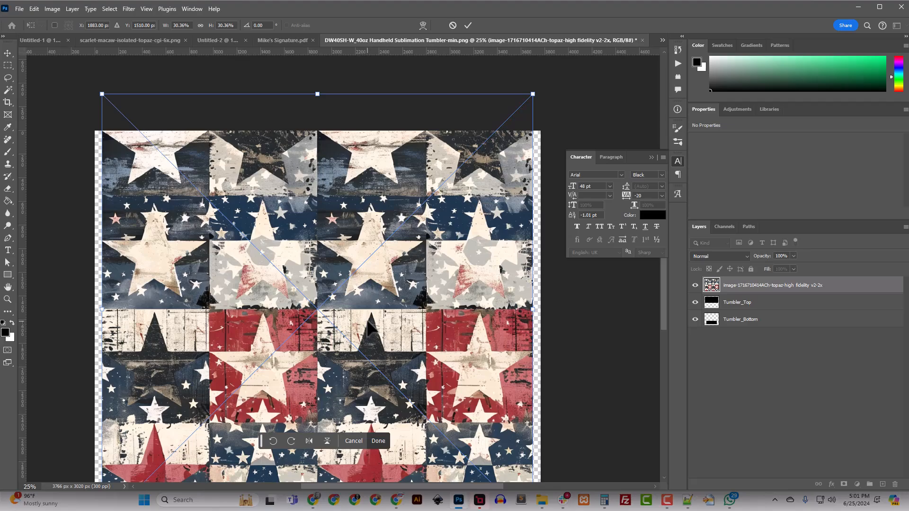
key(Return)
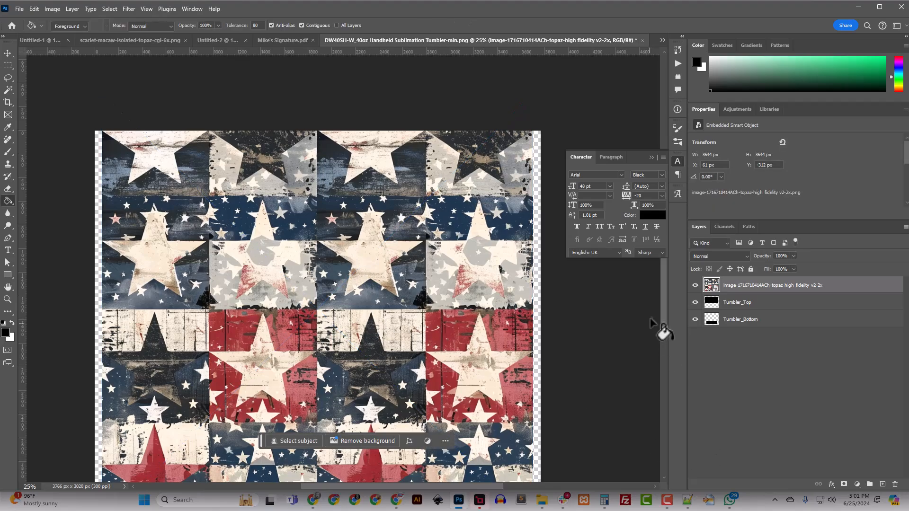
right_click(740, 285)
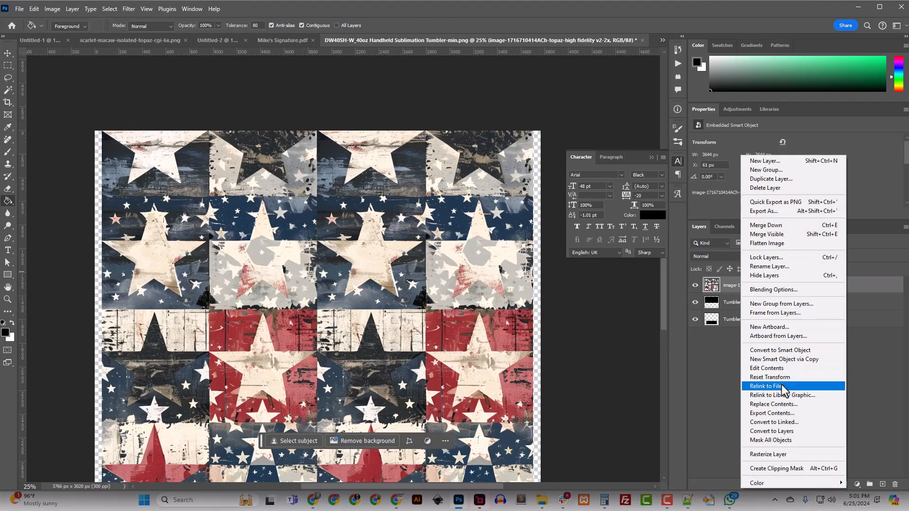
click(800, 468)
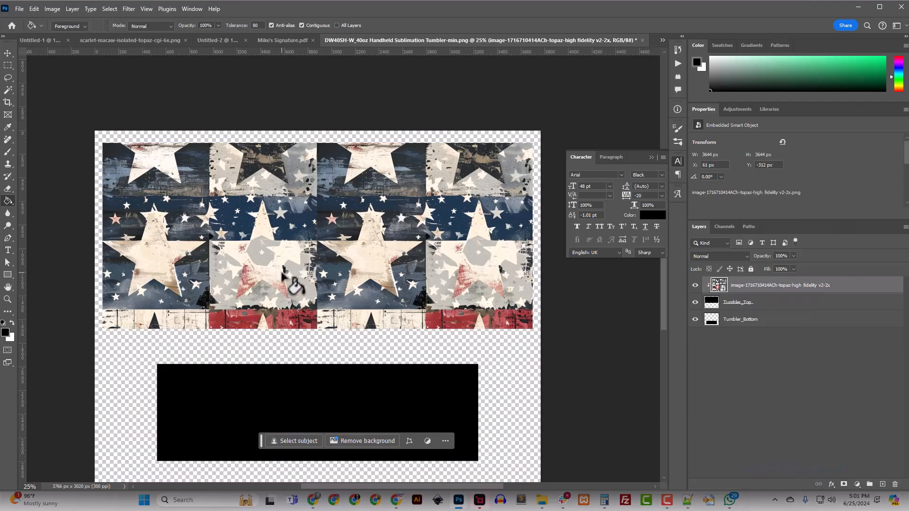
Transform the clipped star pattern to 3640 x 3640 px so its sides line up with the top shape's edges.
key(ctrl+t)
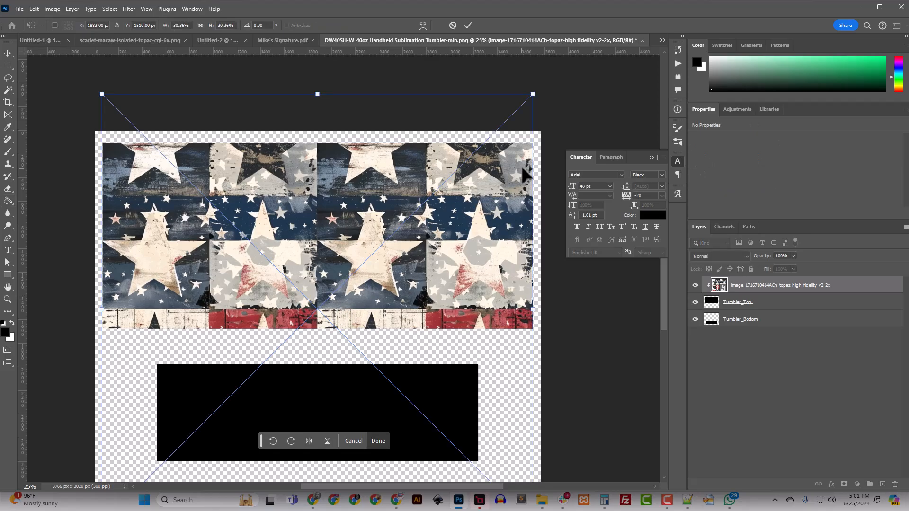
key(ctrl+plus)
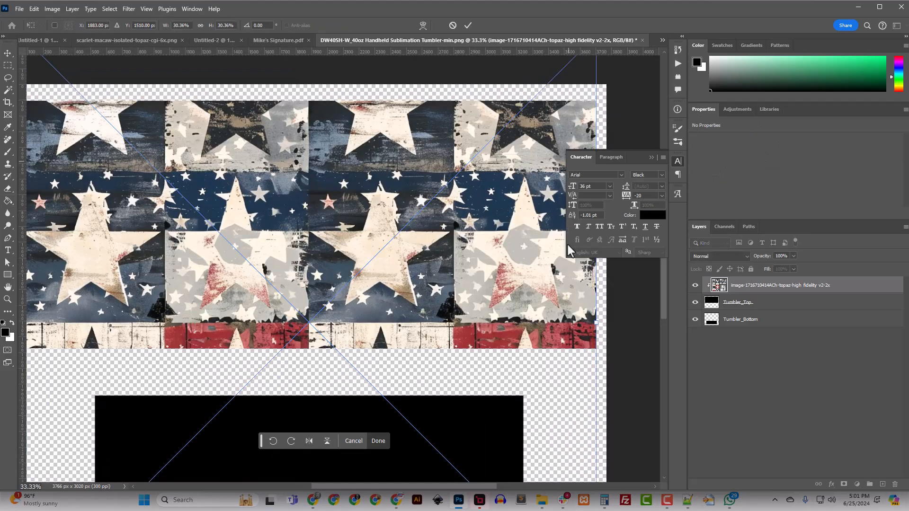
scroll(332, 270, up, 2)
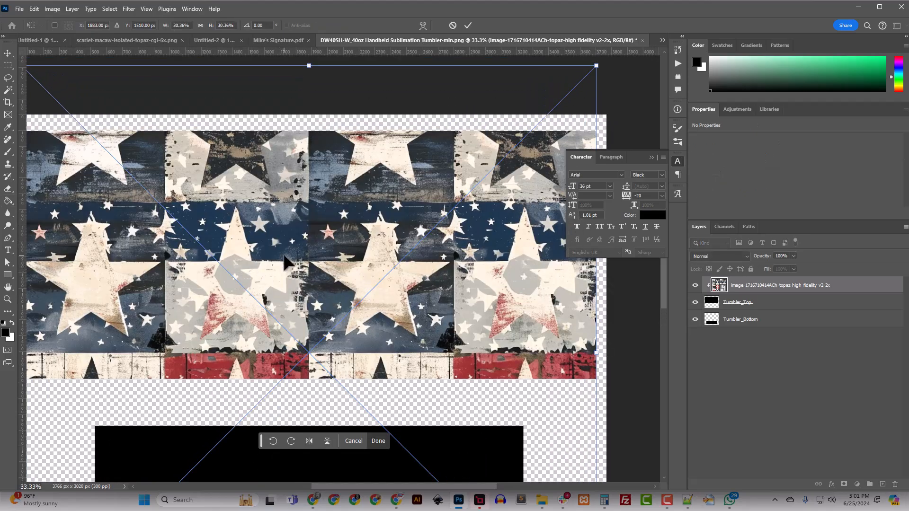
drag(399, 484, 374, 483)
key(Right)
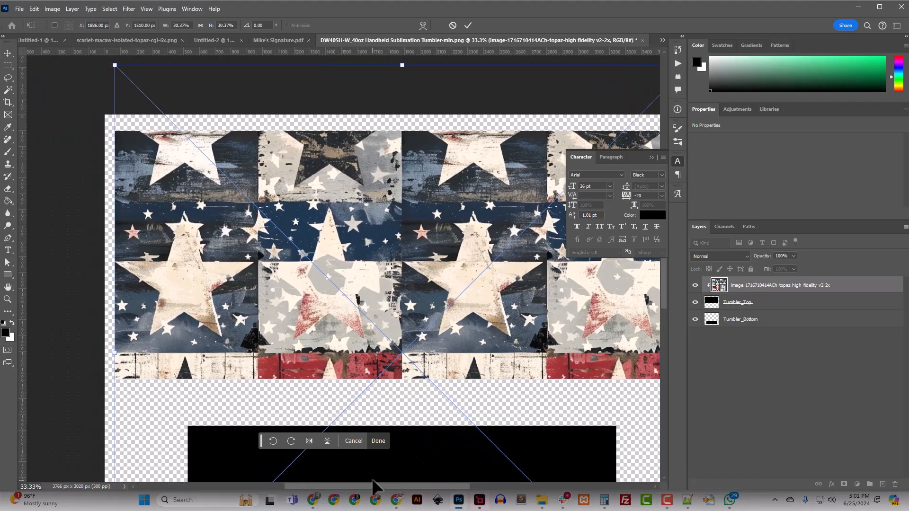
drag(425, 485, 478, 496)
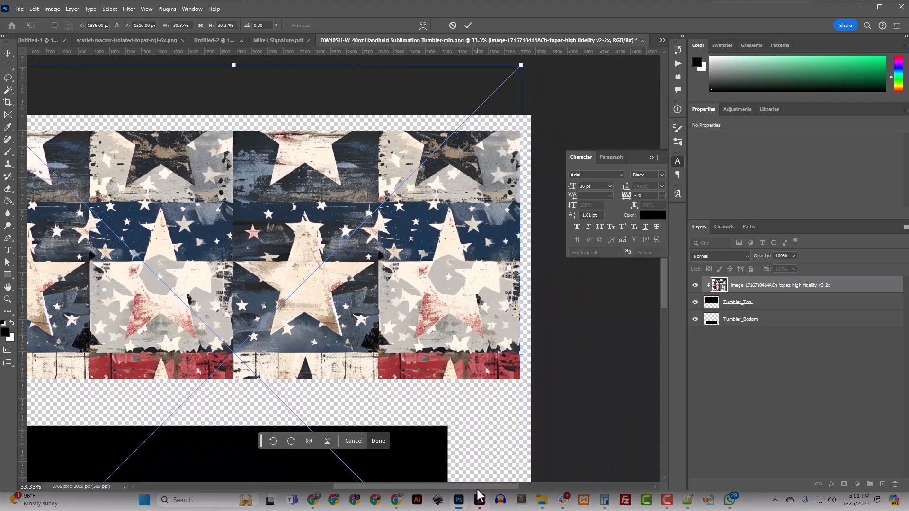
drag(522, 68, 524, 69)
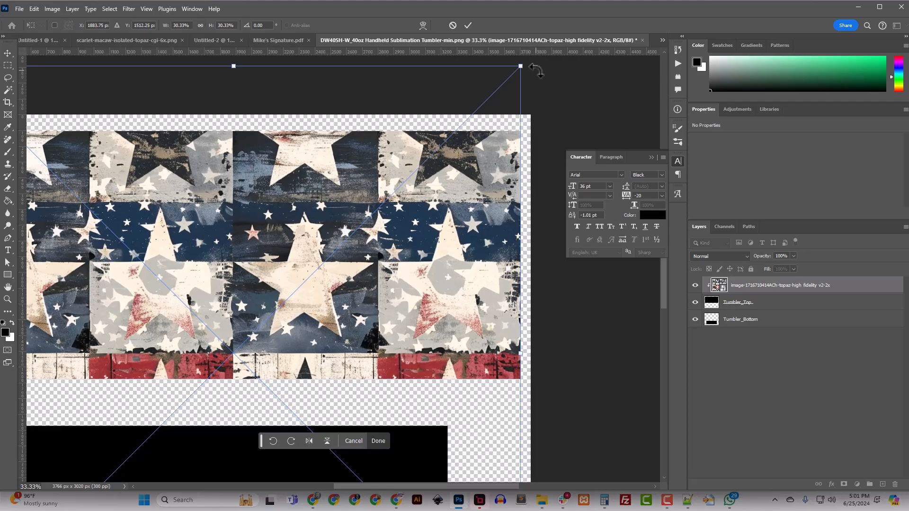
key(Return)
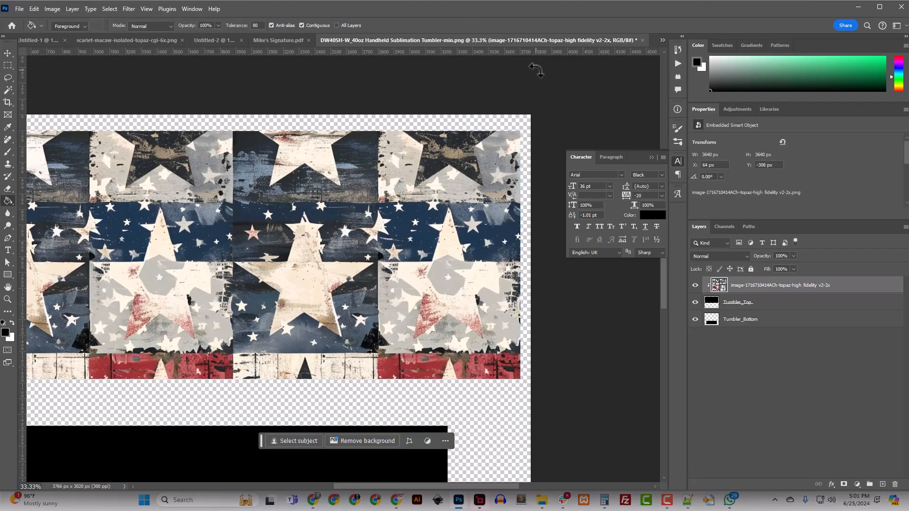
Move the star pattern down to Y 101 px so its upper edge just covers the top shape.
click(8, 54)
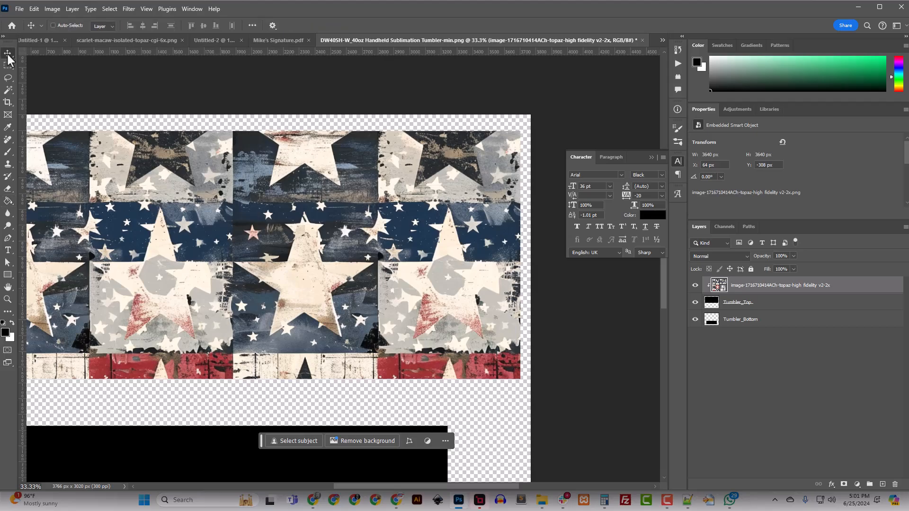
key(shift+Down)
key(shift+Down)
key(shift+Down)
key(shift+Down)
key(shift+Down)
key(shift+Down)
key(shift+Down)
key(shift+Down)
key(shift+Down)
key(shift+Down)
key(shift+Down)
key(shift+Down)
key(shift+Down)
key(shift+Down)
key(shift+Down)
key(shift+Down)
key(shift+Down)
key(shift+Down)
key(shift+Down)
key(shift+Down)
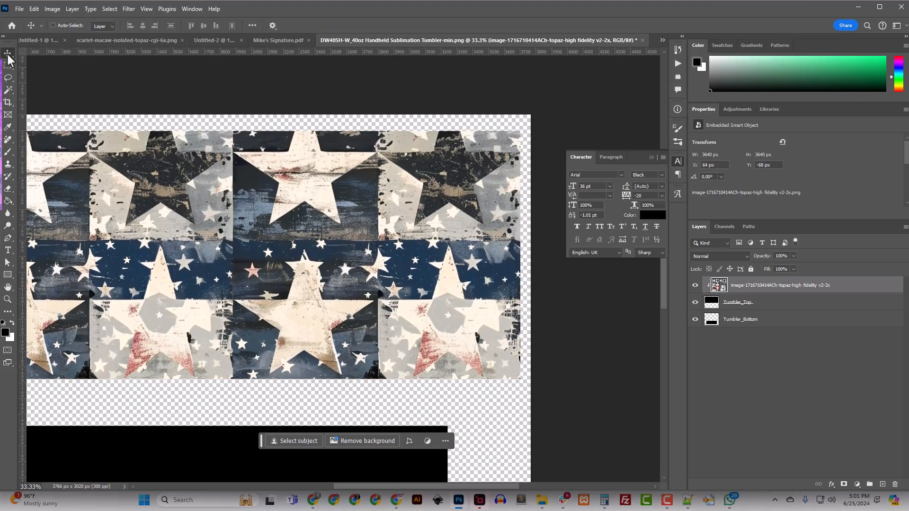
key(shift+Down)
key(shift+Down)
key(shift+Down)
key(Down)
key(Down)
key(Down)
key(Down)
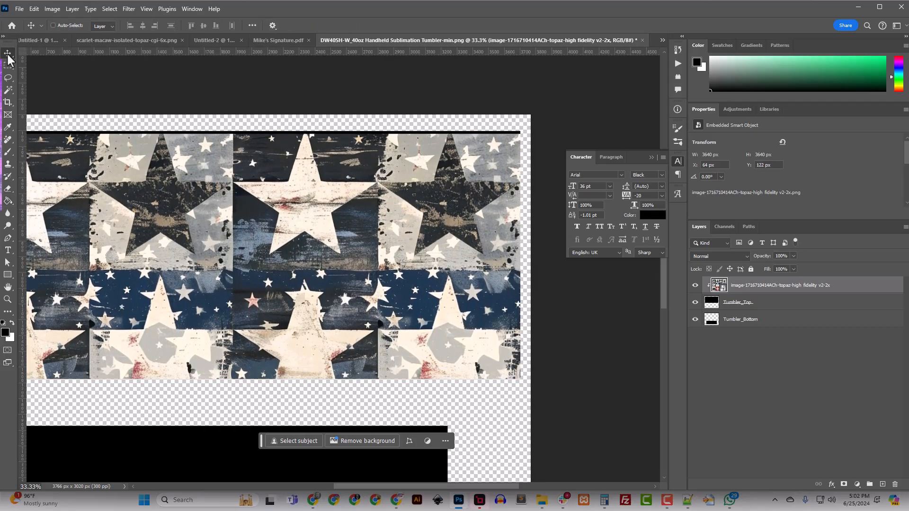
key(shift+Up)
key(Up)
key(Up)
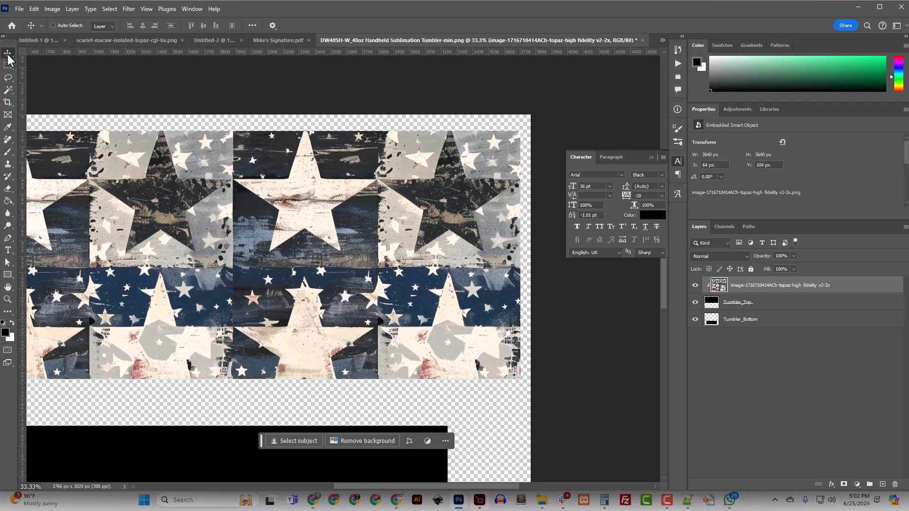
key(Up)
key(Up)
key(Up)
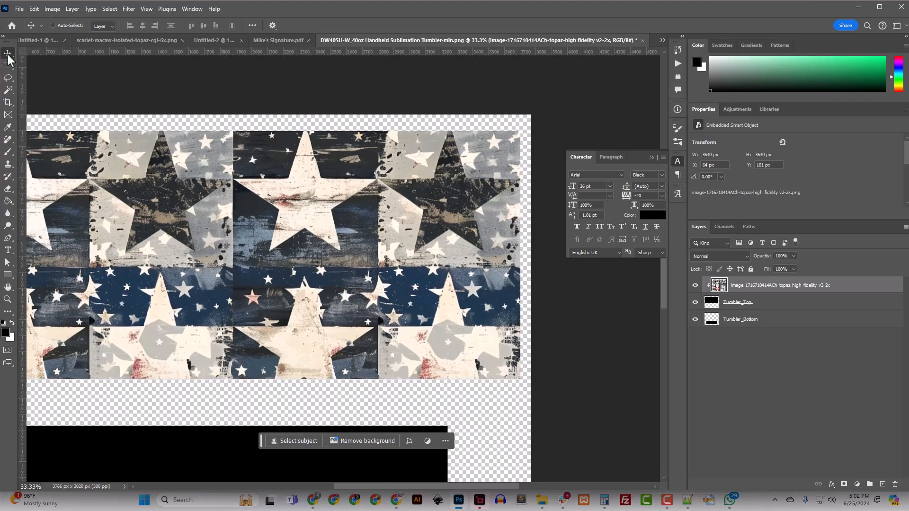
key(ctrl+minus)
key(ctrl+minus)
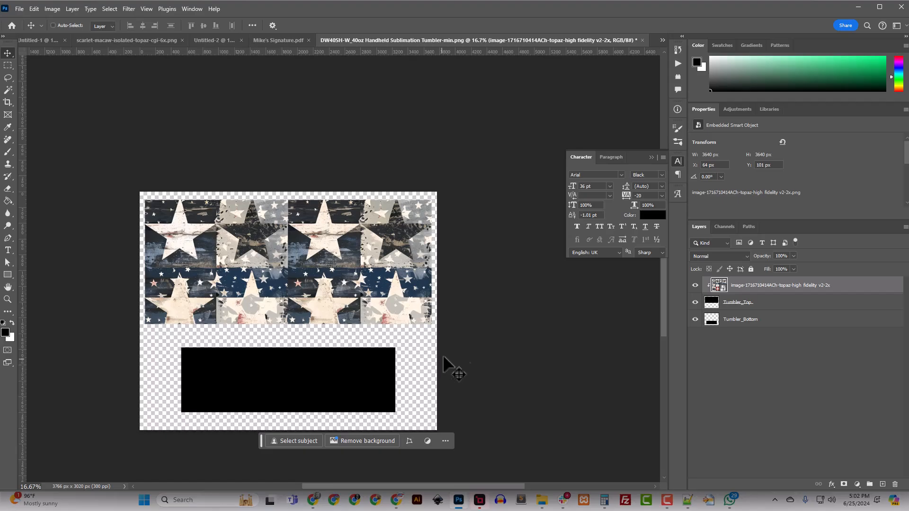
ctrl+click(363, 370)
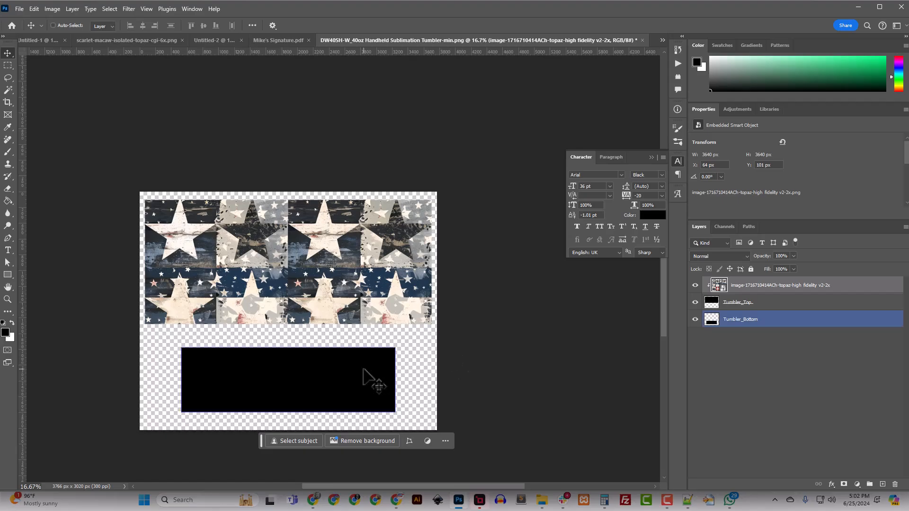
click(761, 287)
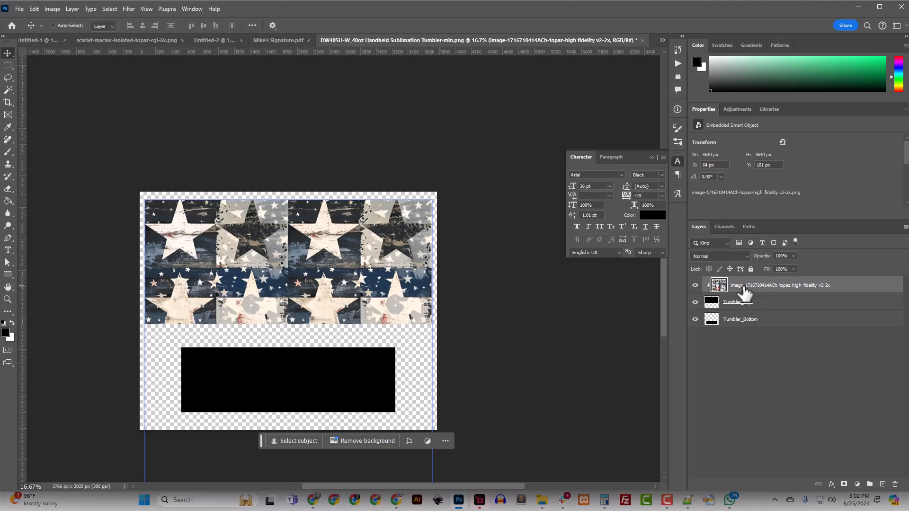
right_click(745, 294)
click(757, 191)
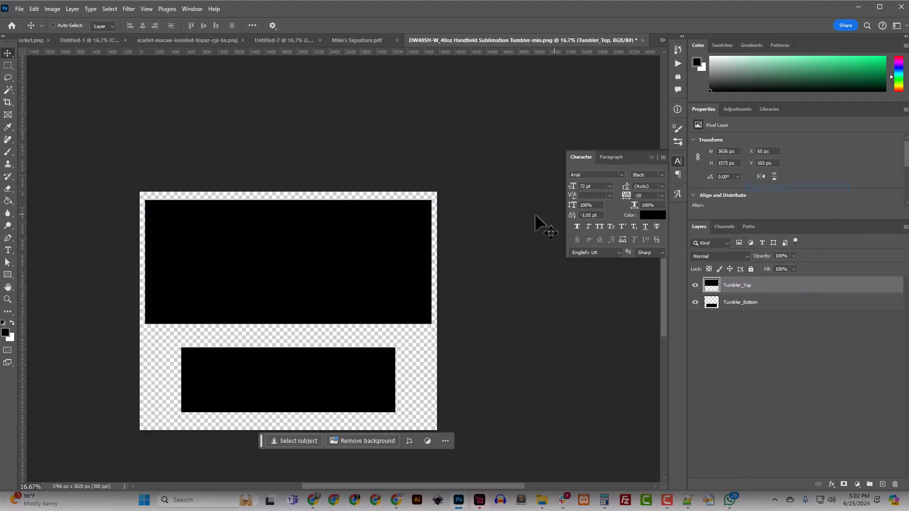
key(ctrl+z)
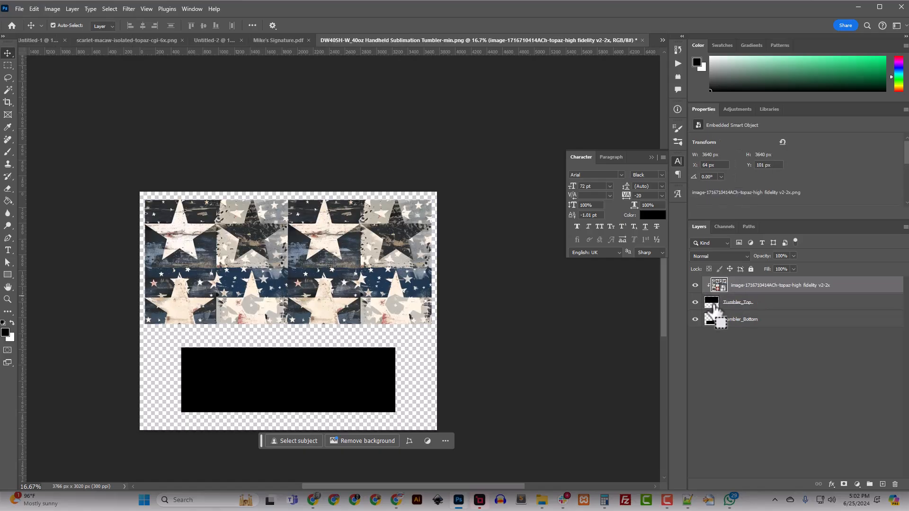
Duplicate the clipped star pattern layer under its default copy name.
right_click(743, 283)
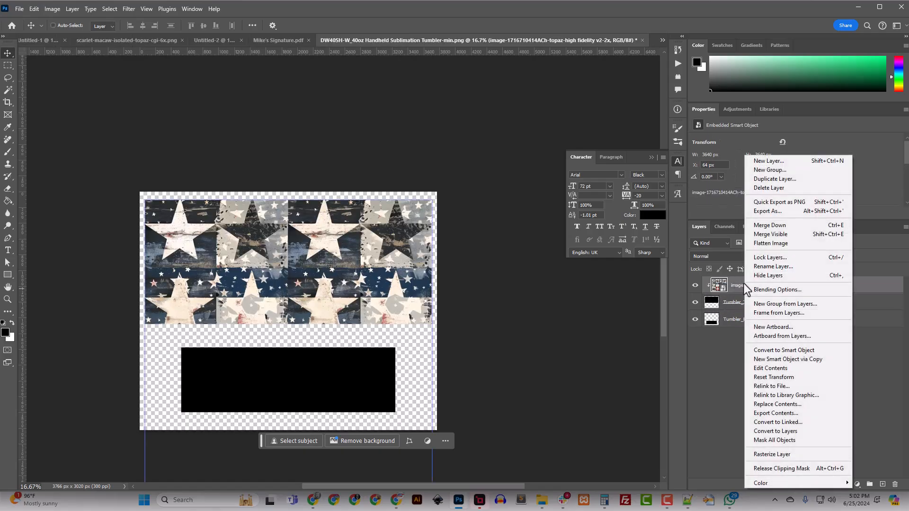
click(768, 180)
click(634, 194)
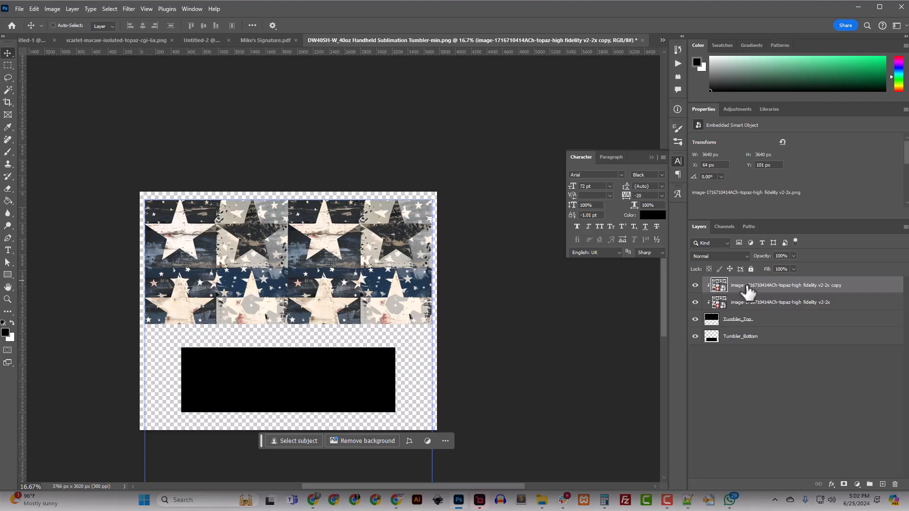
Place the star pattern copy directly above Tumbler_Bottom in the layer order and clip it to that shape.
drag(746, 294, 745, 324)
right_click(737, 319)
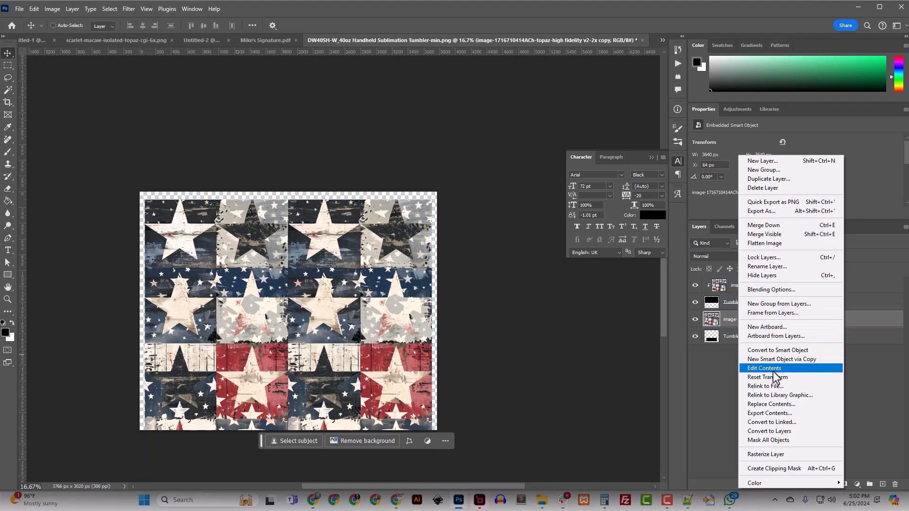
click(776, 468)
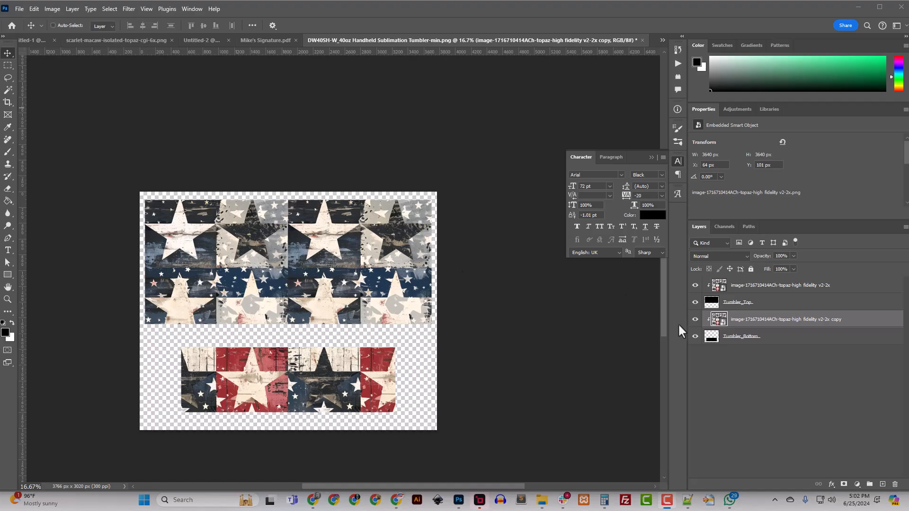
Delete the Tumbler_Bottom layer together with the star pattern copy clipped to it.
click(771, 336)
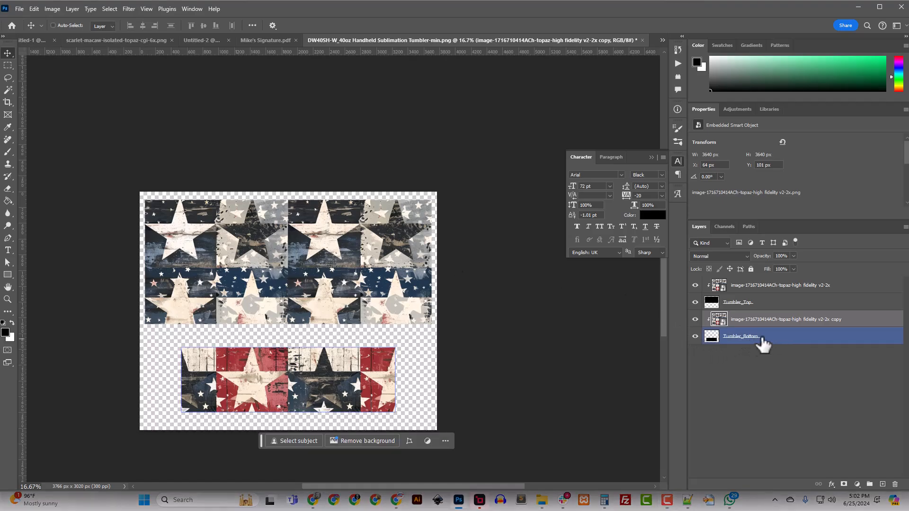
click(765, 335)
shift+click(756, 320)
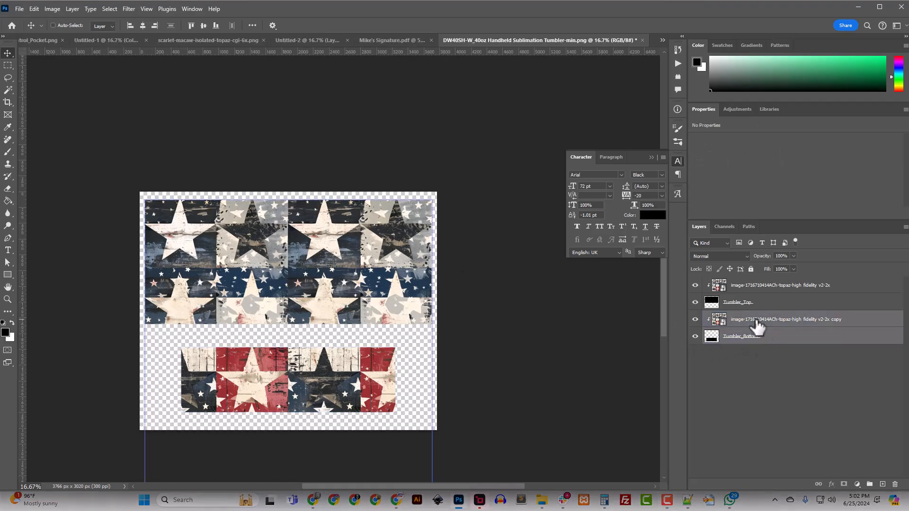
key(Delete)
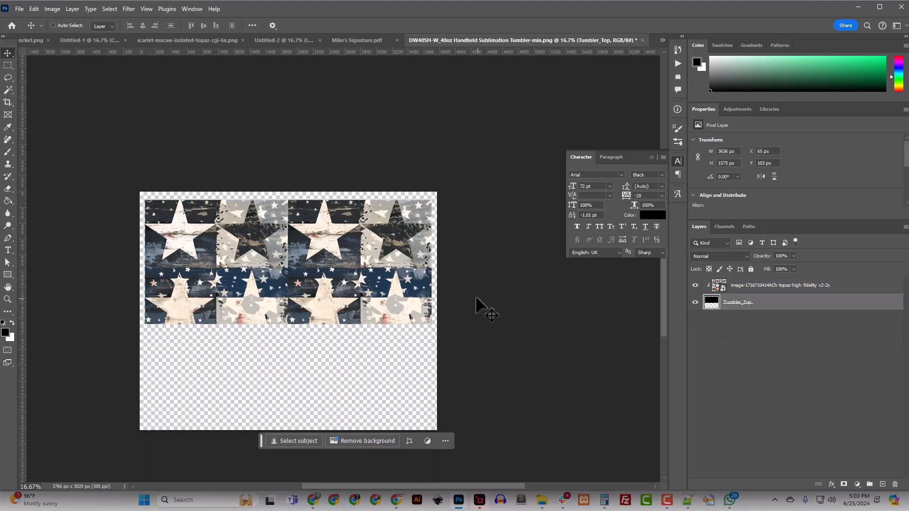
Trim the canvas to the bounds of the remaining top tumbler design.
click(52, 9)
click(71, 117)
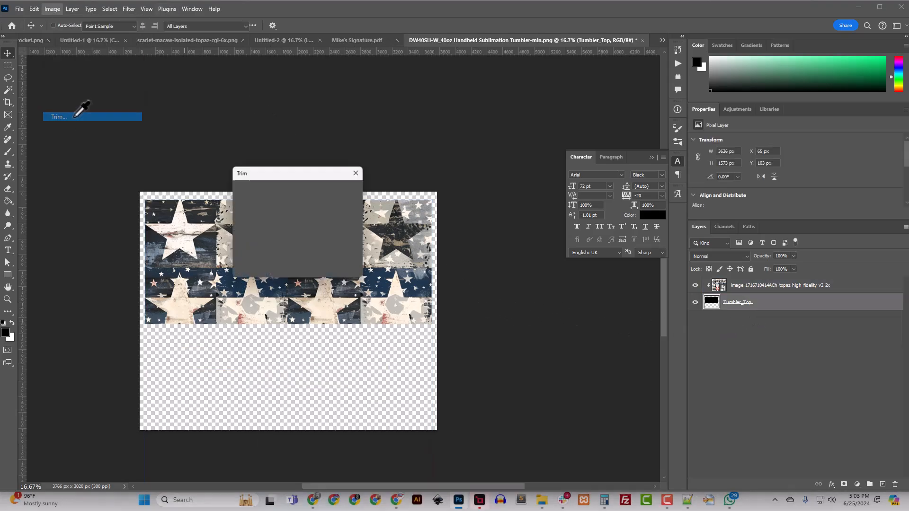
click(348, 191)
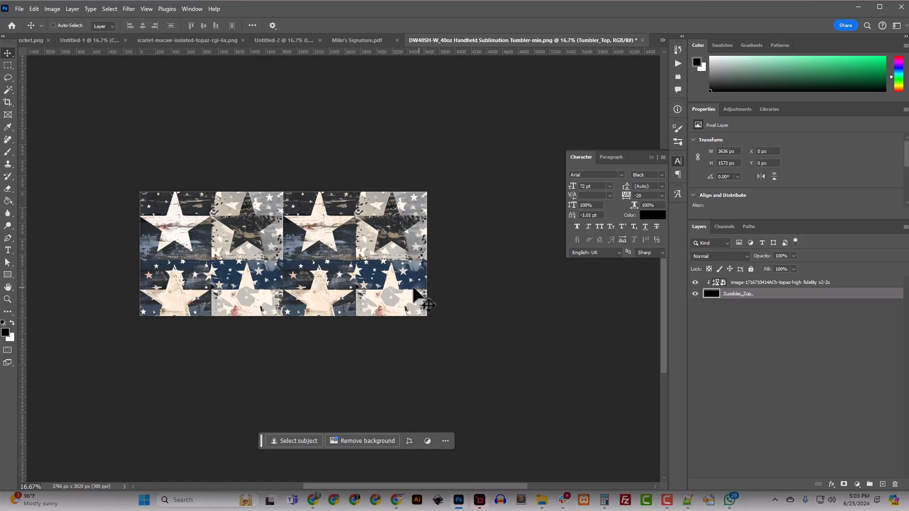
Export the trimmed top design as a PNG named Tumbler_Top in the Downloads folder.
click(19, 9)
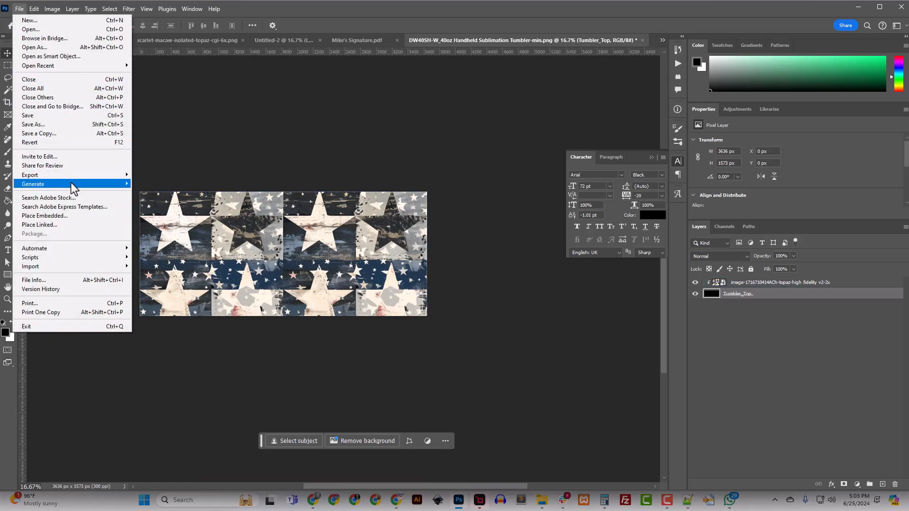
click(209, 175)
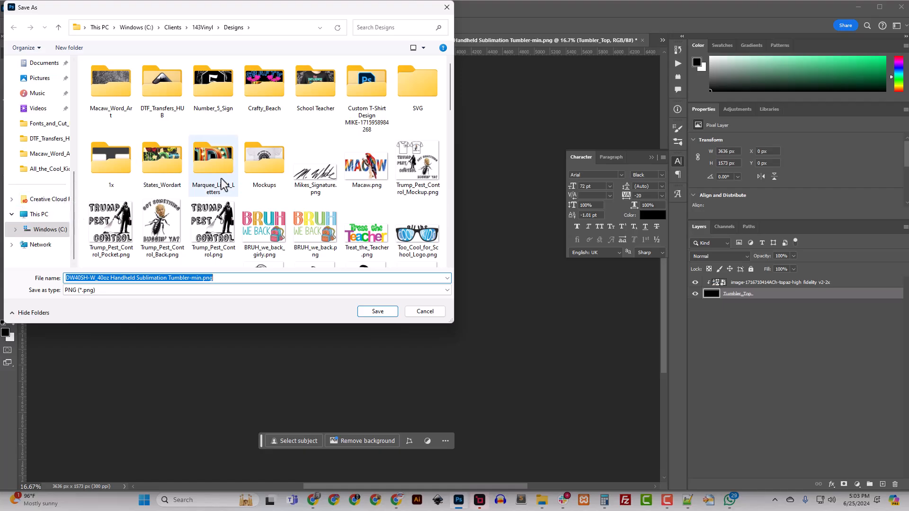
scroll(43, 147, up, 5)
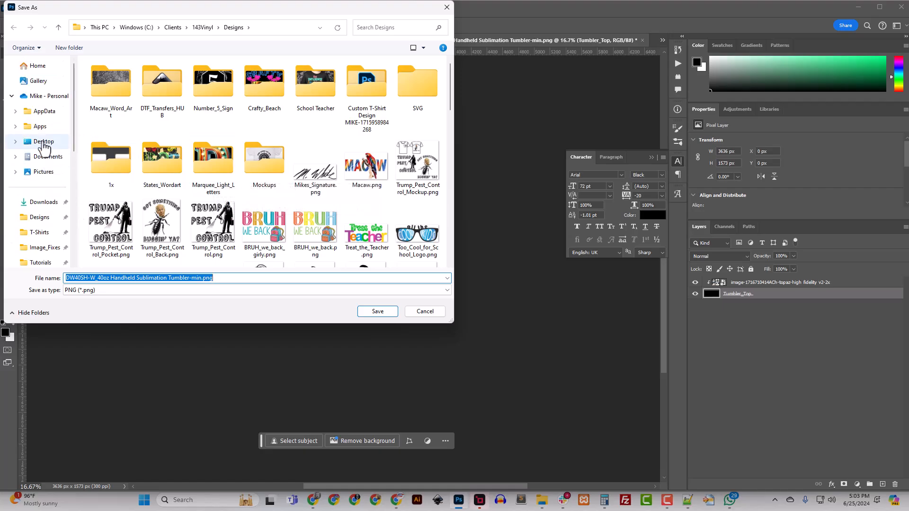
click(43, 202)
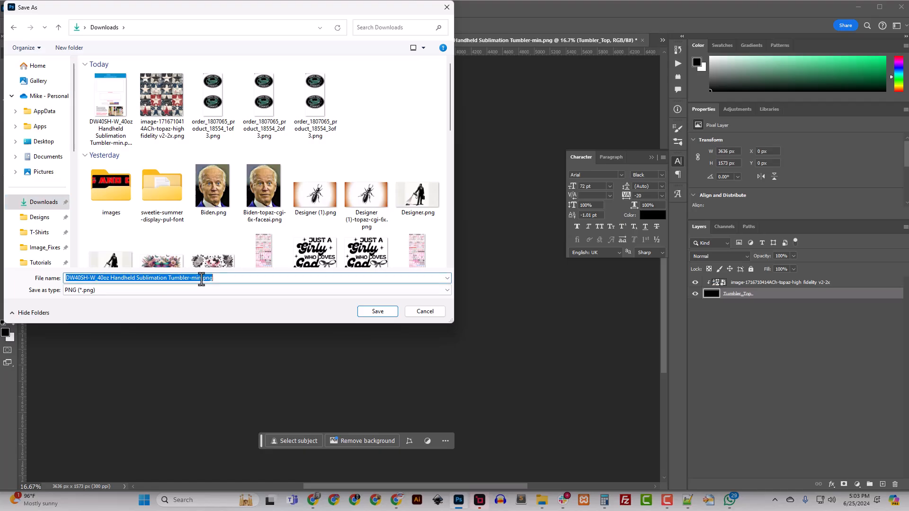
drag(198, 277, 42, 279)
text(Tu)
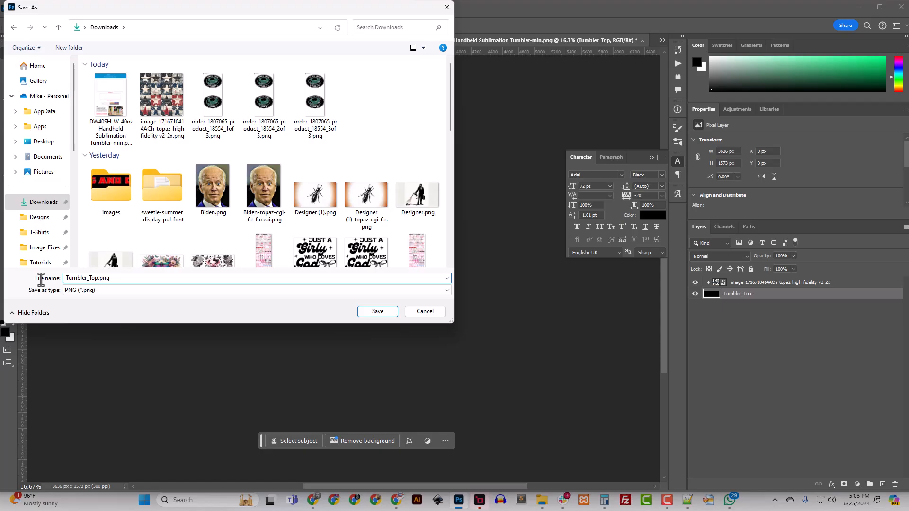
text(mbler_Top)
key(Return)
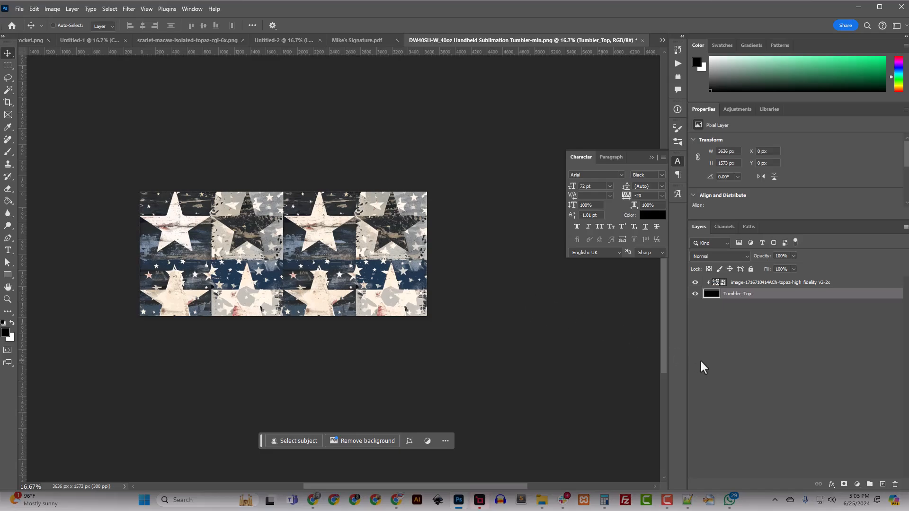
Undo the trim and the bottom layers' deletion, and delete Tumbler_Top together with its clipped star pattern.
key(ctrl+z)
key(ctrl+z)
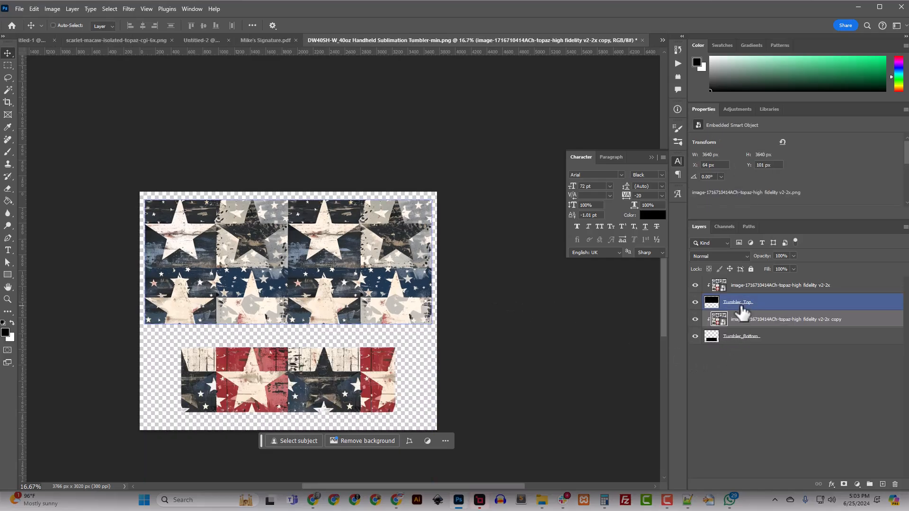
click(768, 306)
shift+click(761, 287)
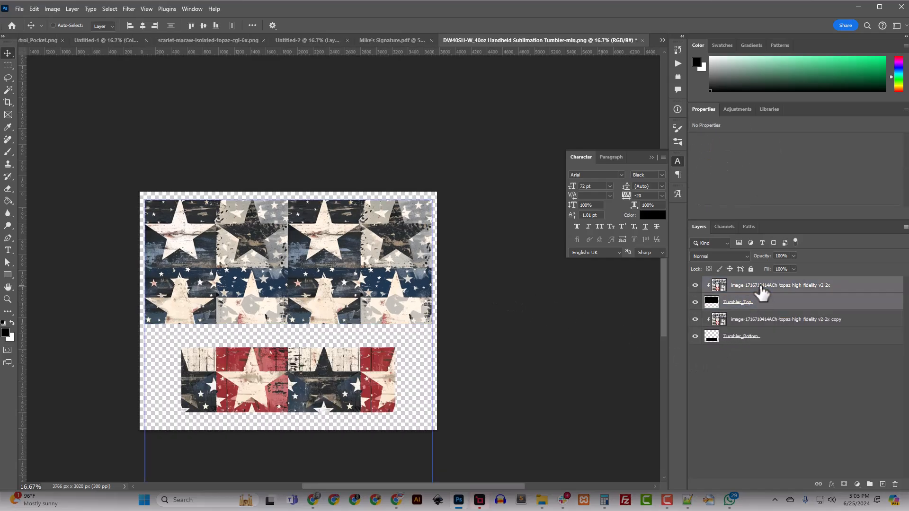
key(Delete)
Trim the canvas to the bounds of the remaining bottom tumbler design.
click(53, 9)
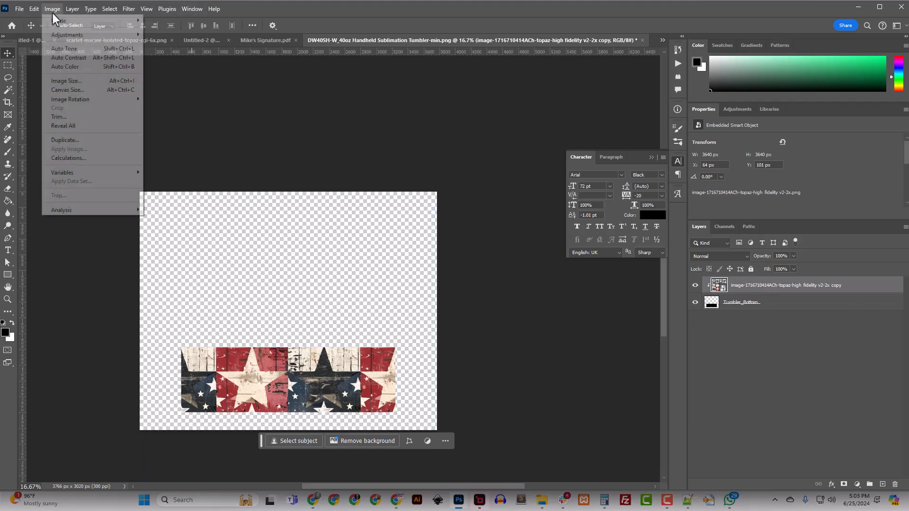
click(76, 117)
click(352, 176)
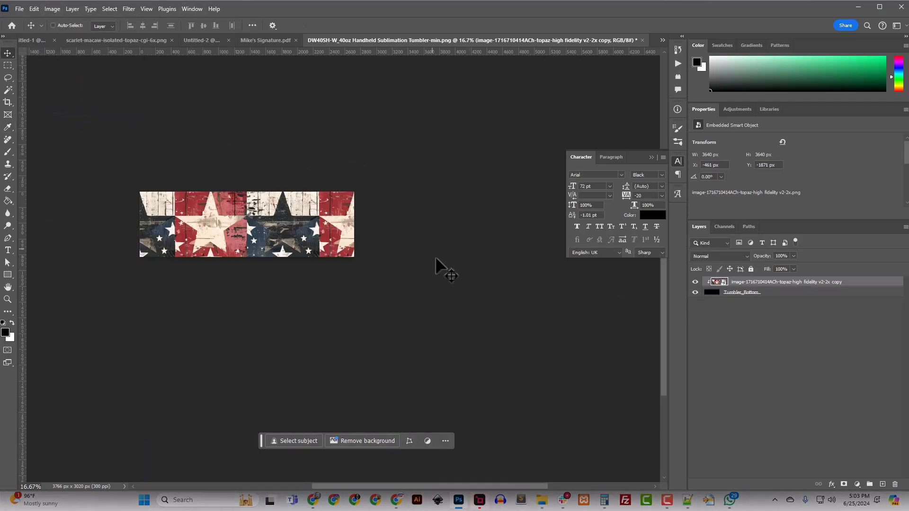
Export the trimmed bottom design as a PNG named Tumbler_Bottom in the Downloads folder.
click(19, 8)
mouse_move(68, 174)
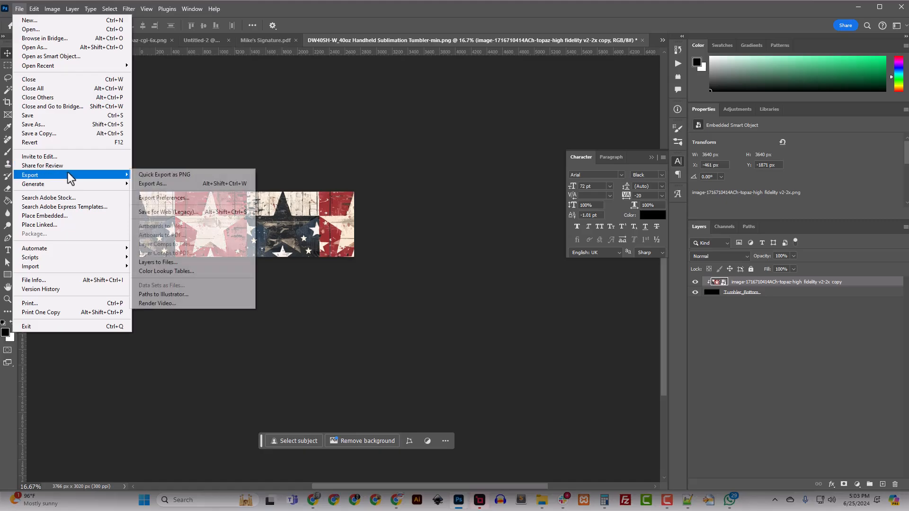
click(163, 174)
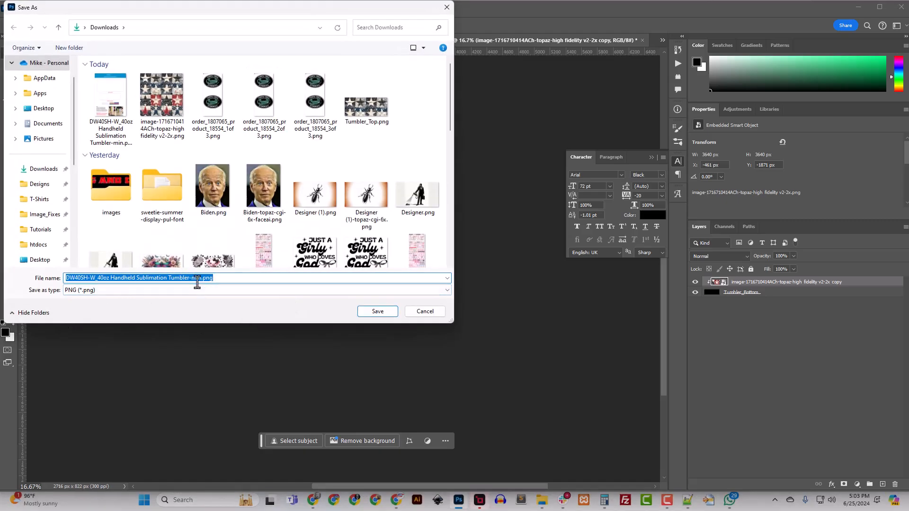
click(371, 131)
click(97, 278)
click(96, 278)
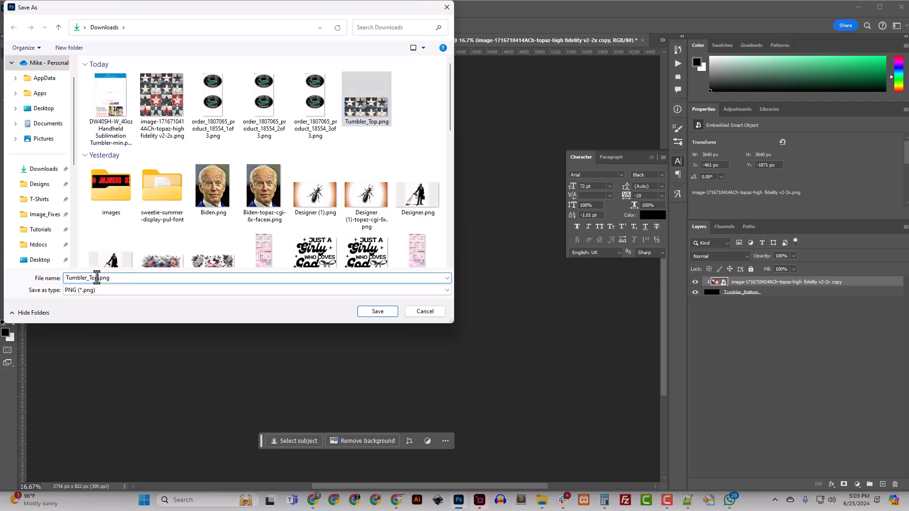
text(Bottom)
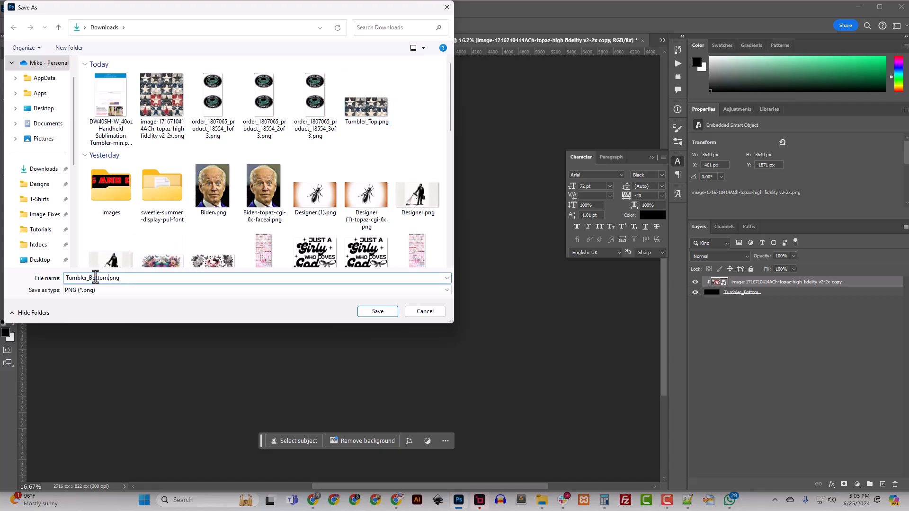
key(Return)
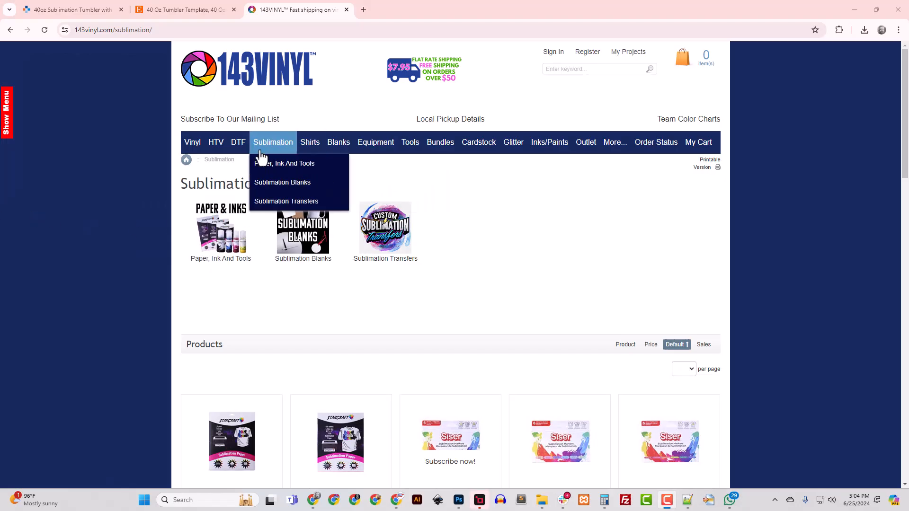
Switch to the 143VINYL website, open the Layout Designer for Custom Sublimation Transfers and choose the 22" x 60" sheet (5F).
mouse_move(271, 147)
click(283, 202)
click(234, 322)
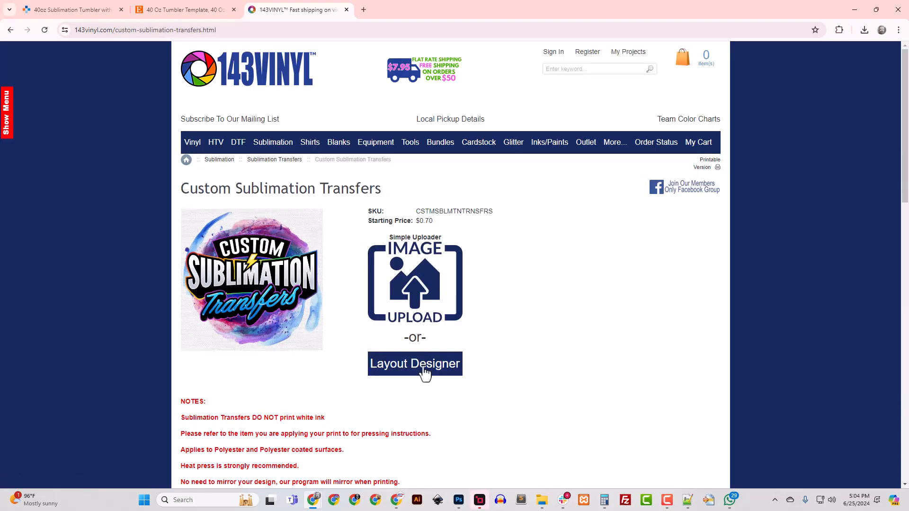
click(424, 372)
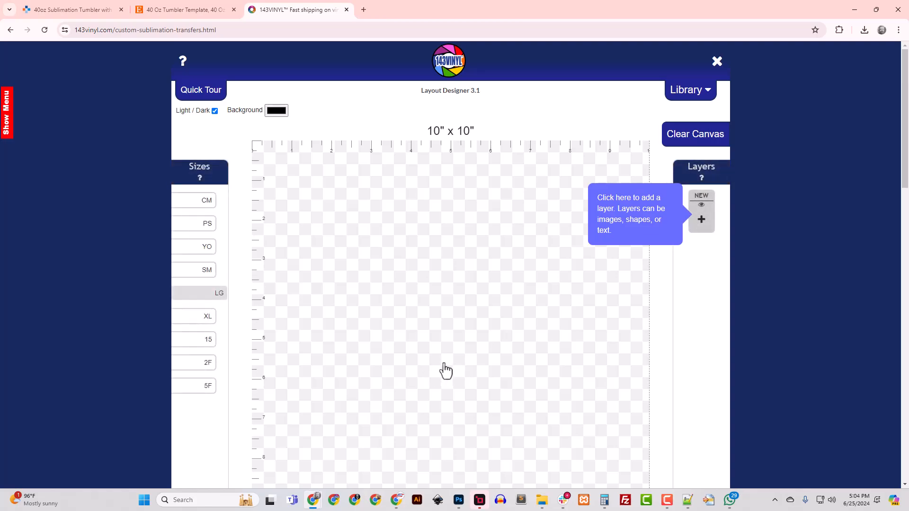
click(199, 387)
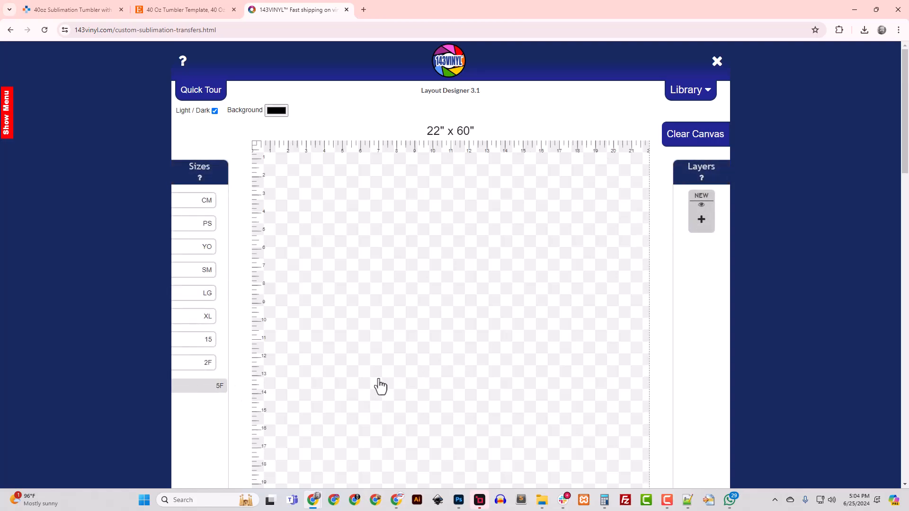
Add Tumbler_Top.png from the Downloads folder as an image layer on the sheet.
click(688, 227)
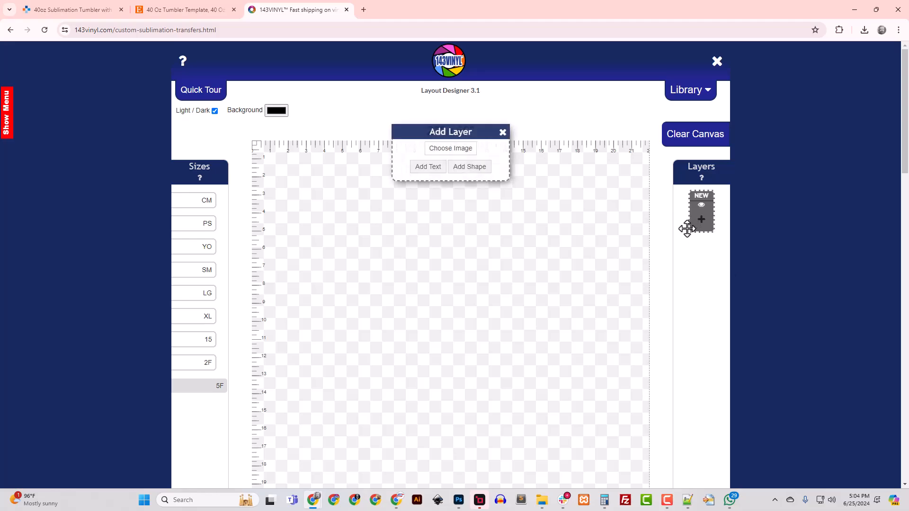
click(462, 152)
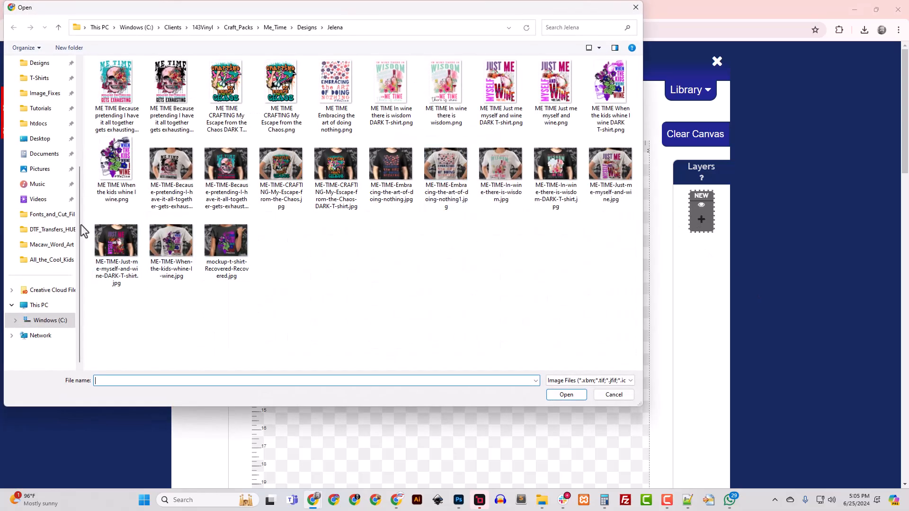
scroll(29, 203, up, 3)
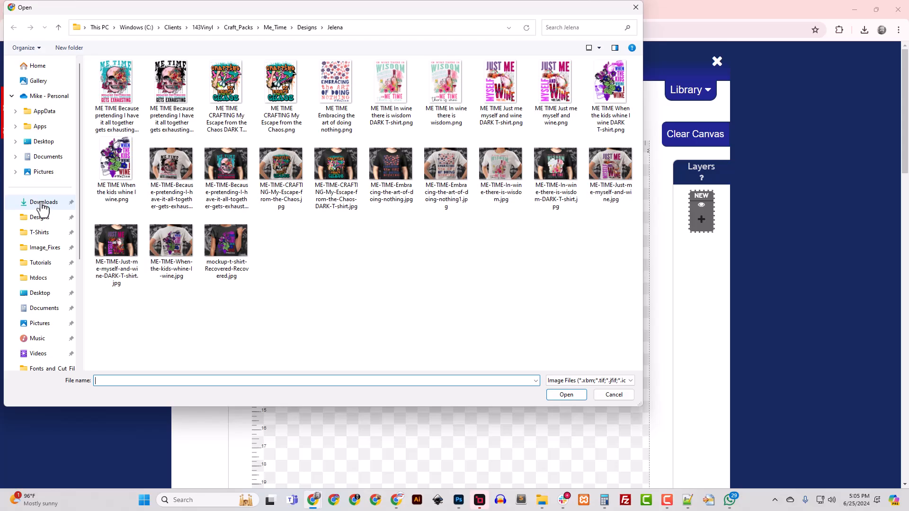
click(42, 203)
click(597, 118)
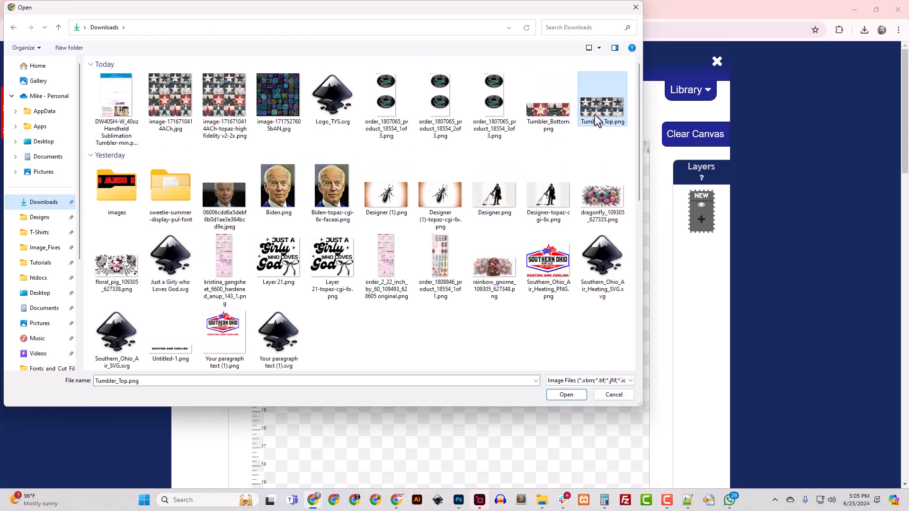
click(566, 395)
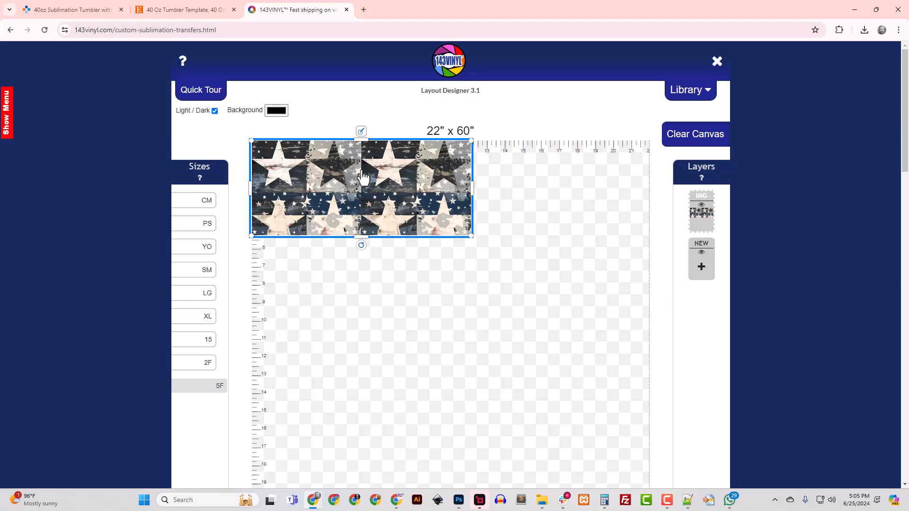
Rotate the top tumbler image 90 degrees clockwise and place it in the sheet's upper-left corner.
click(360, 131)
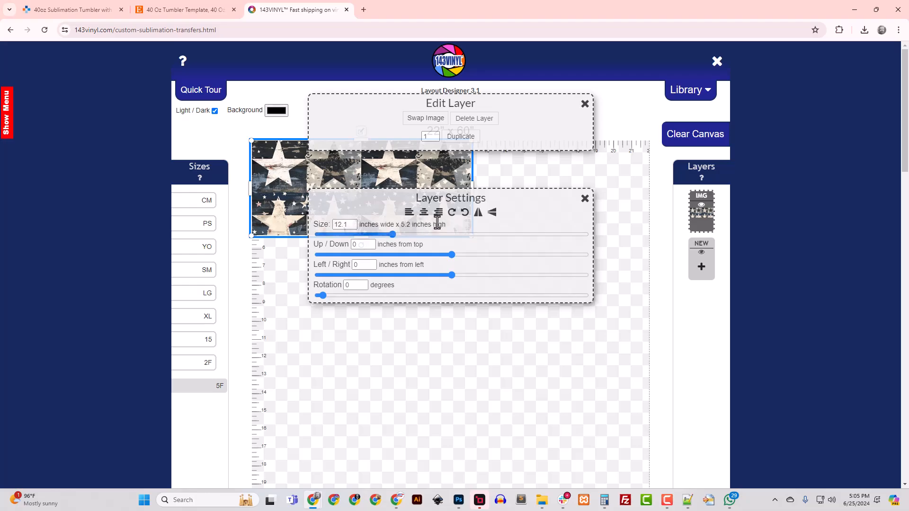
click(452, 214)
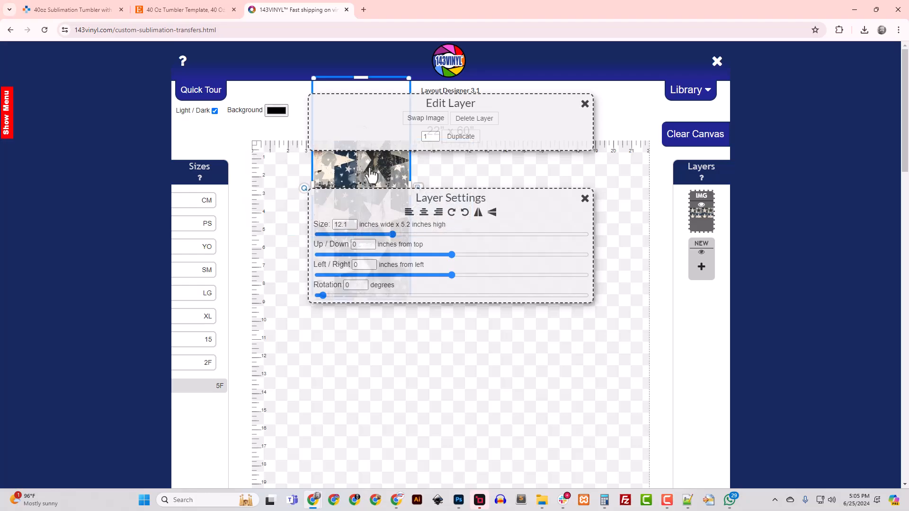
drag(303, 228, 298, 234)
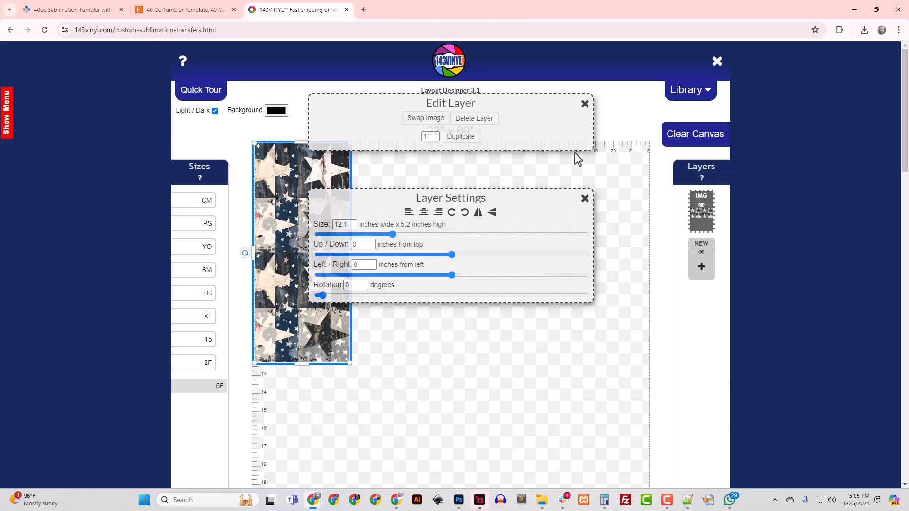
Duplicate the rotated top tumbler image three times to fill a row of four across the sheet.
click(460, 137)
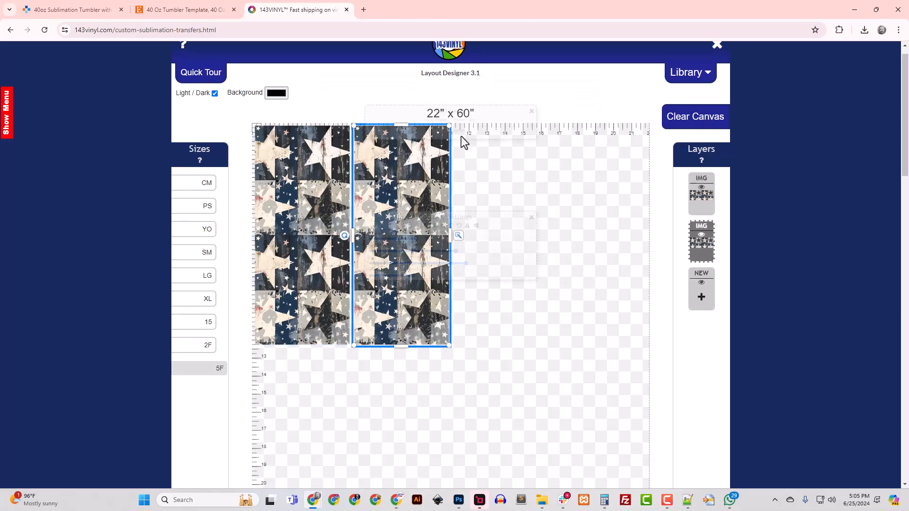
click(466, 140)
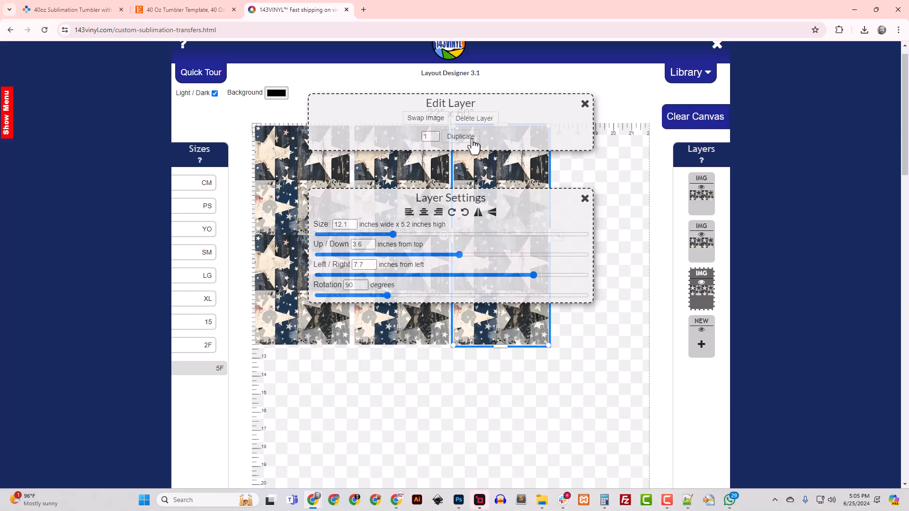
click(472, 141)
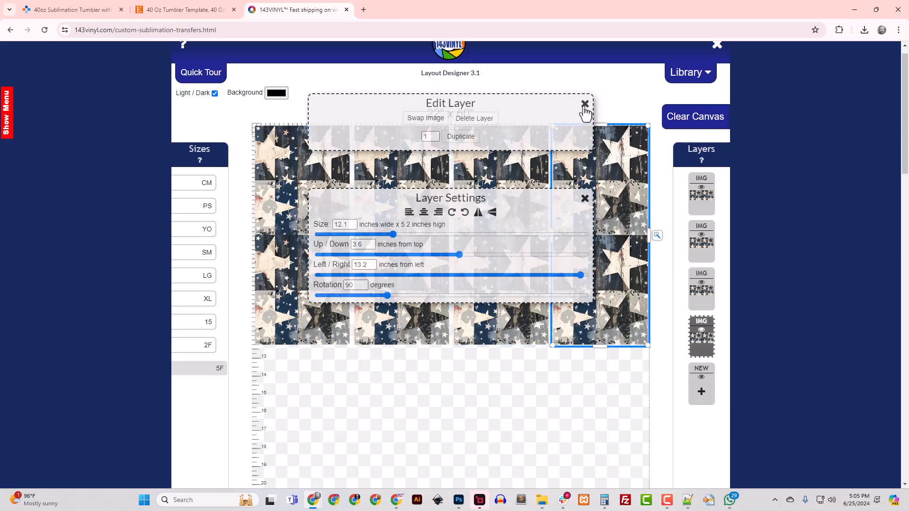
click(585, 104)
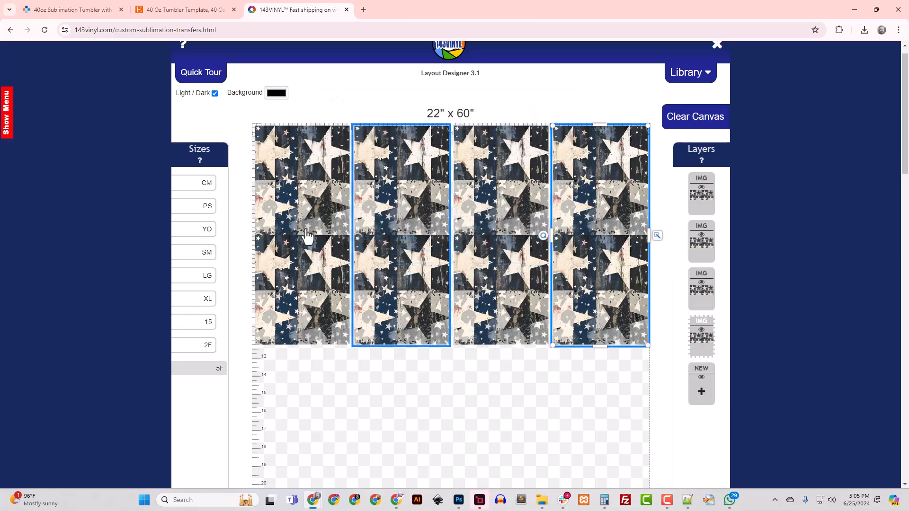
Duplicate the last top tumbler image in one batch to fill two more rows of four below the first.
click(659, 235)
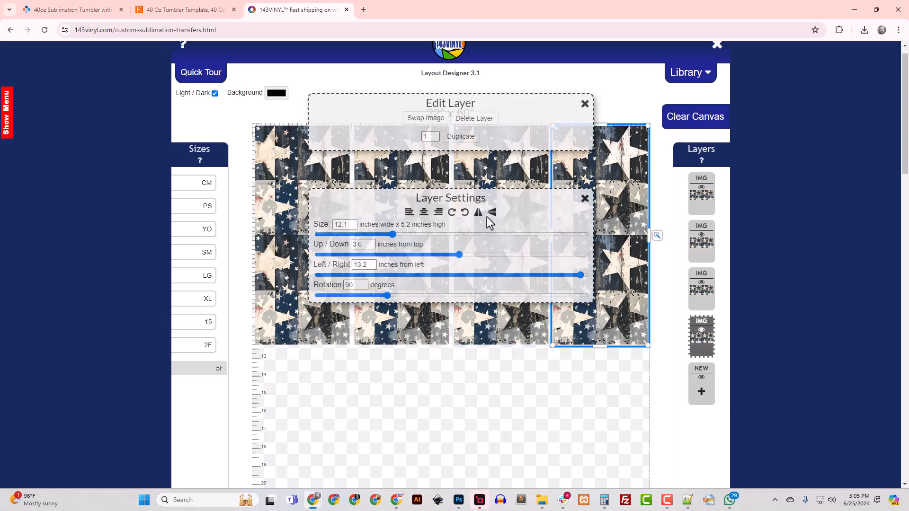
double_click(425, 136)
click(459, 138)
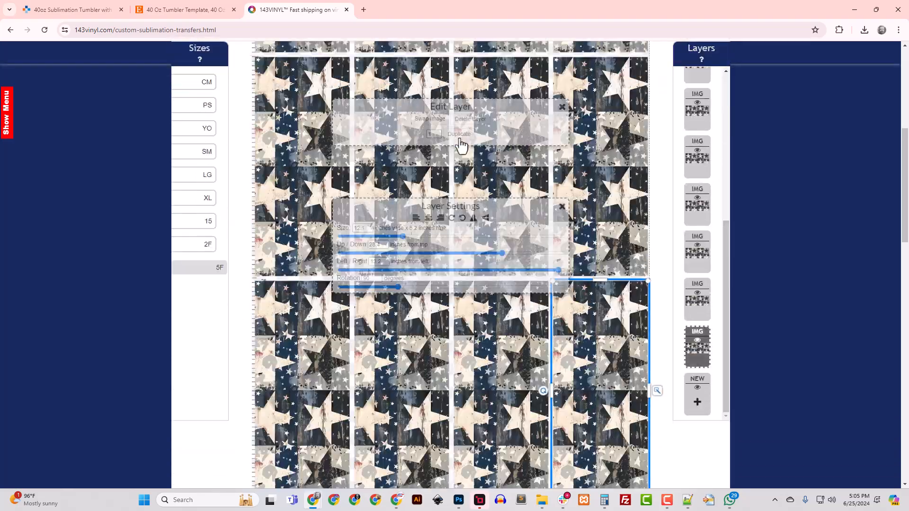
scroll(524, 299, down, 8)
scroll(528, 296, up, 4)
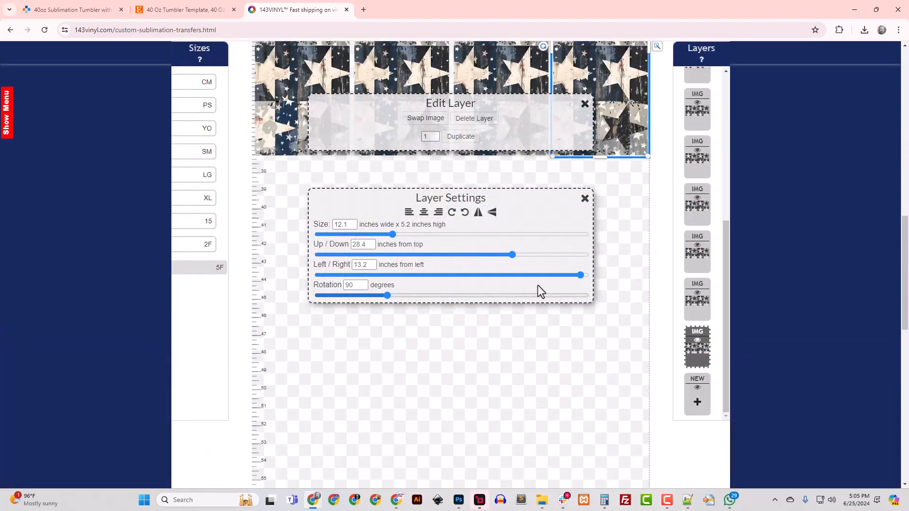
click(585, 198)
Add Tumbler_Bottom.png from the Downloads folder as an image layer on the sheet.
scroll(523, 319, up, 6)
scroll(520, 322, down, 11)
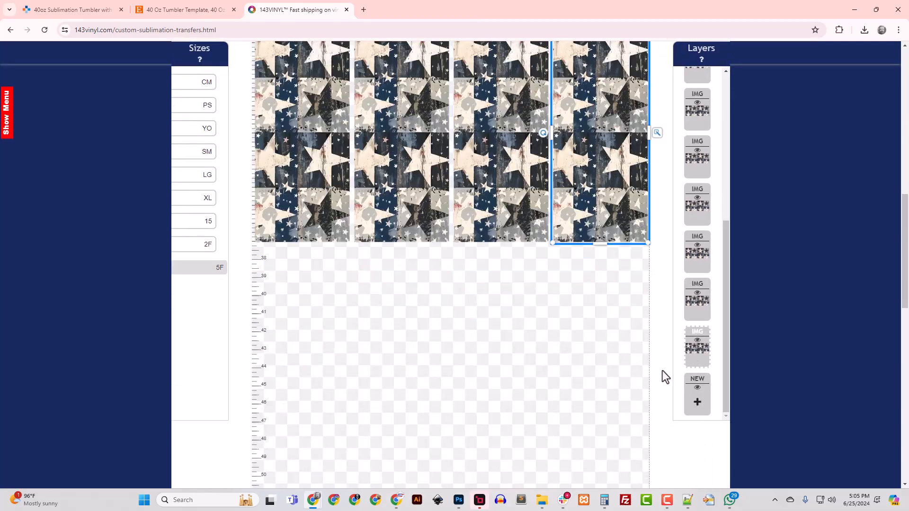
click(699, 403)
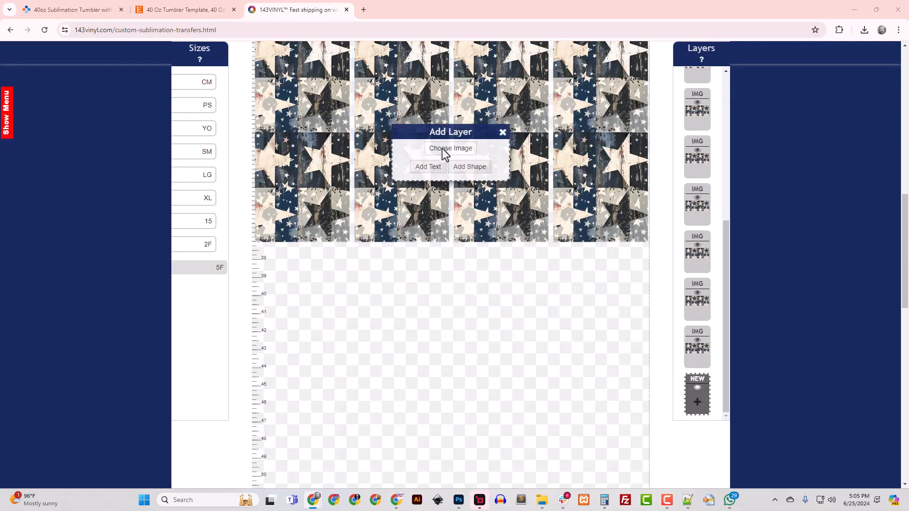
click(441, 147)
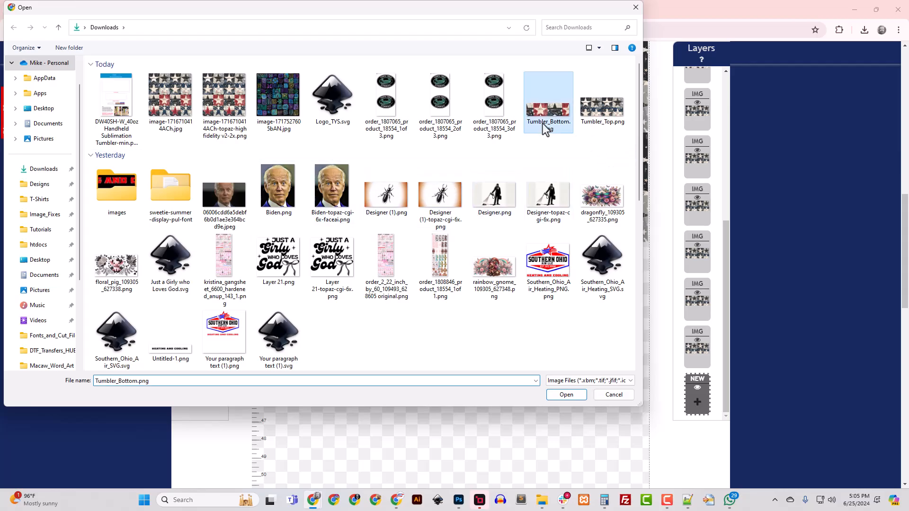
double_click(544, 124)
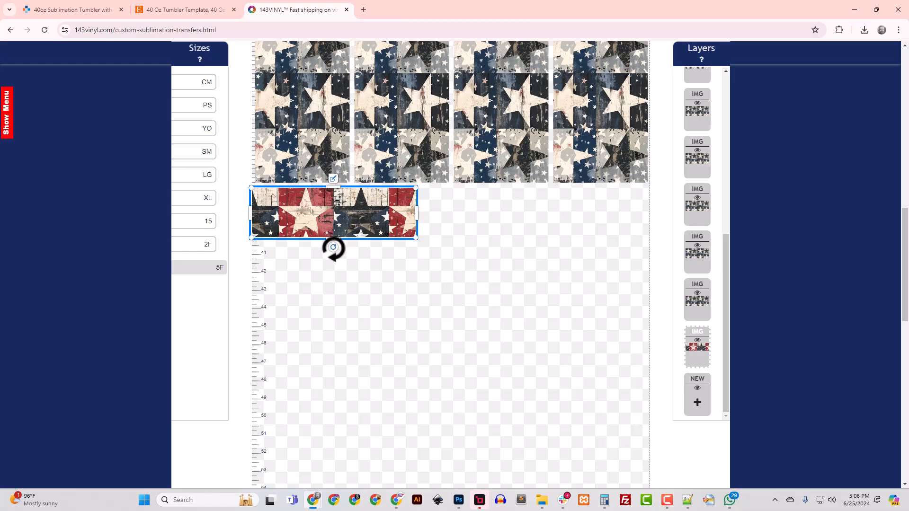
Rotate the bottom tumbler image 90 degrees clockwise and place it at the sheet's left edge, directly below the top tumbler rows.
drag(333, 246, 298, 211)
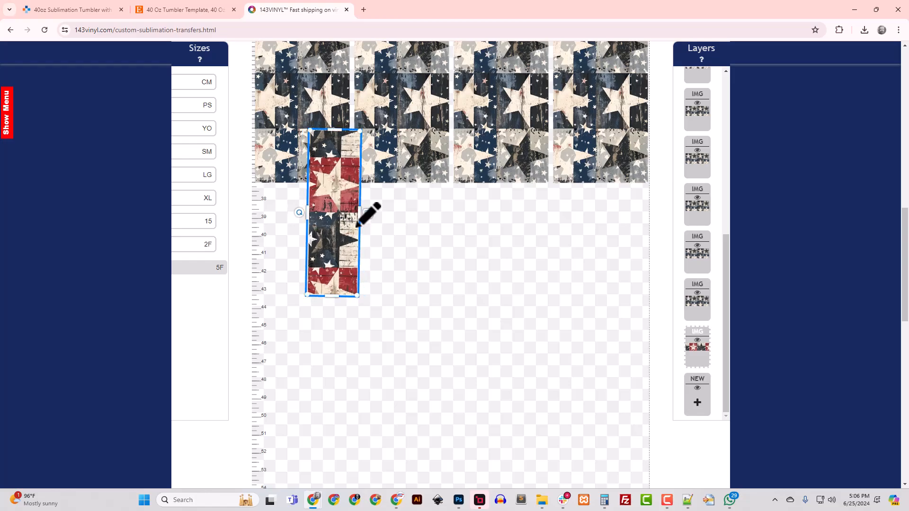
click(369, 213)
click(452, 213)
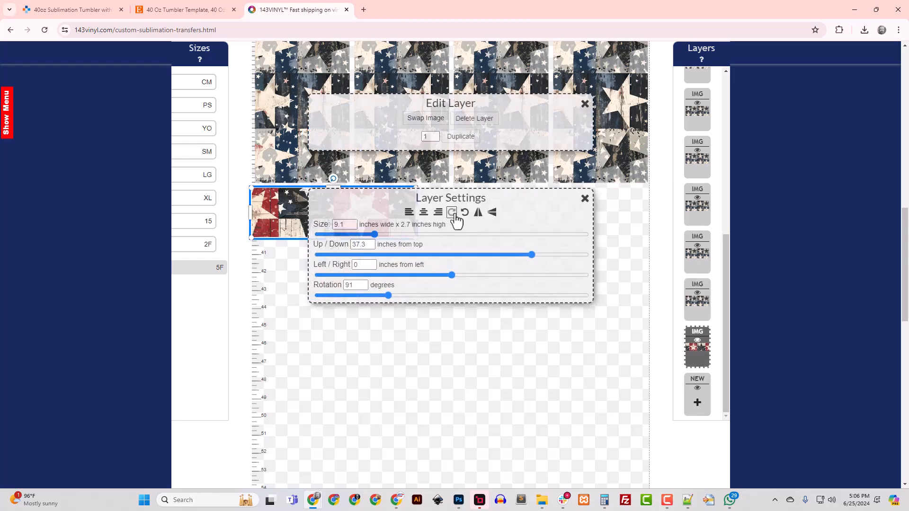
click(465, 213)
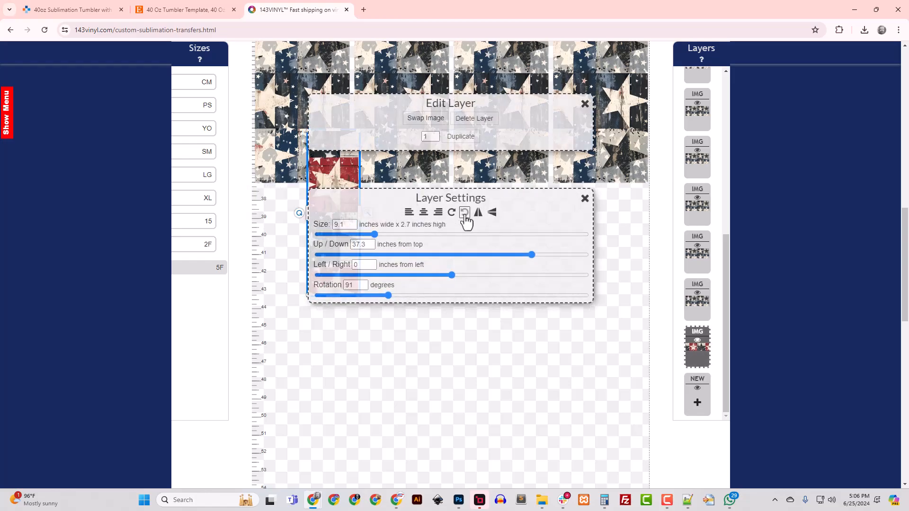
click(586, 199)
drag(326, 212, 275, 270)
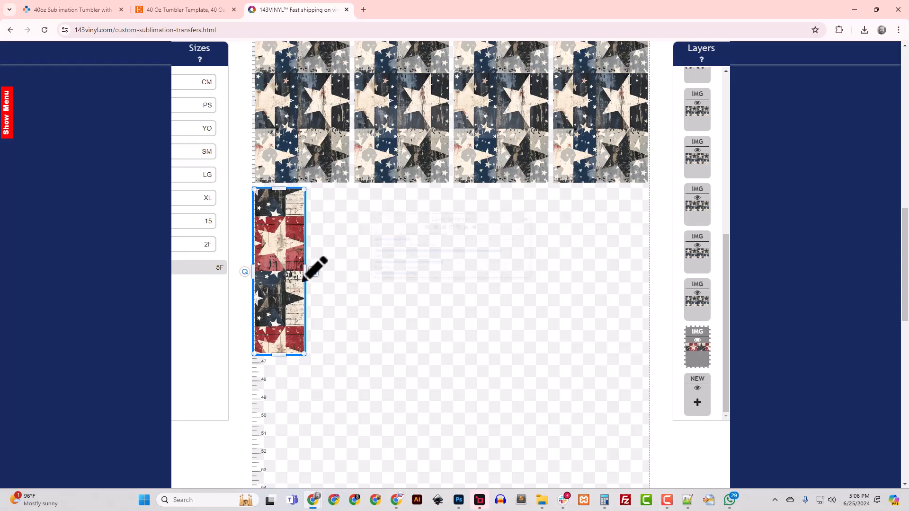
Duplicate the rotated bottom tumbler image to complete a row of seven and start a second row beneath the seventh copy.
click(461, 139)
scroll(462, 142, down, 1)
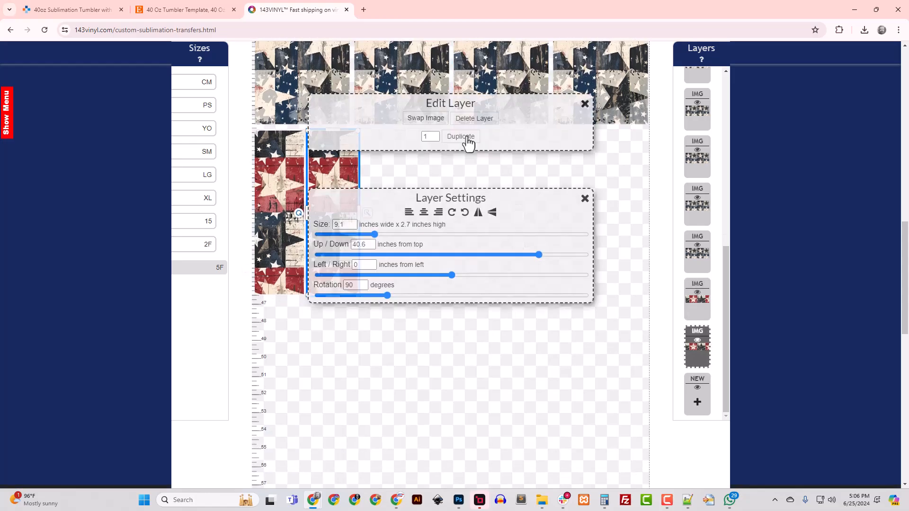
click(470, 139)
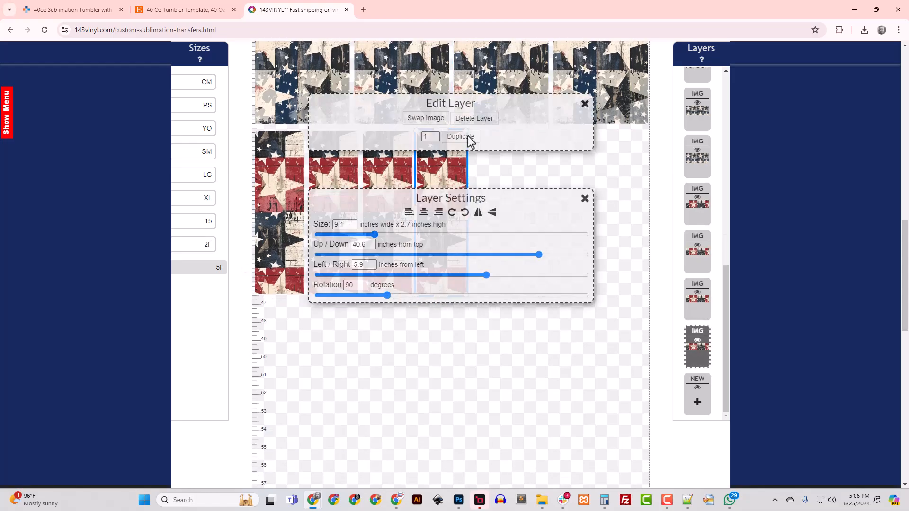
click(472, 140)
click(467, 140)
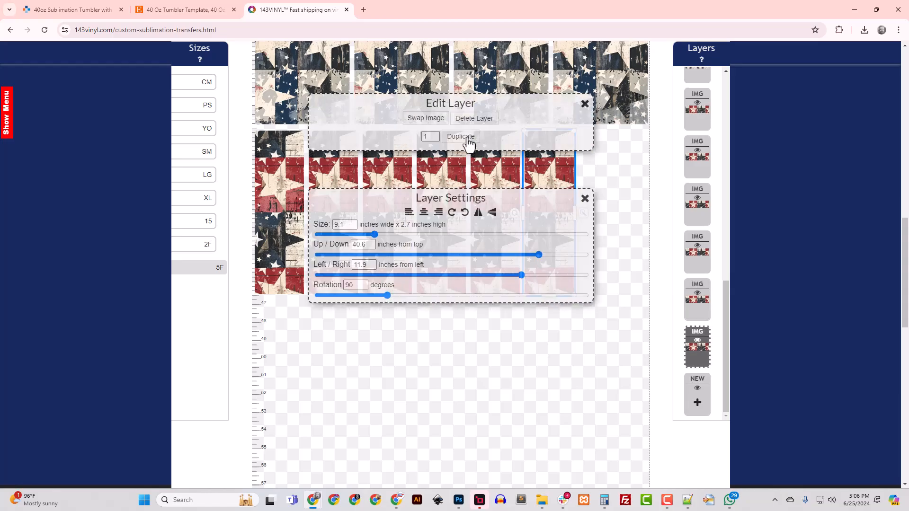
click(473, 141)
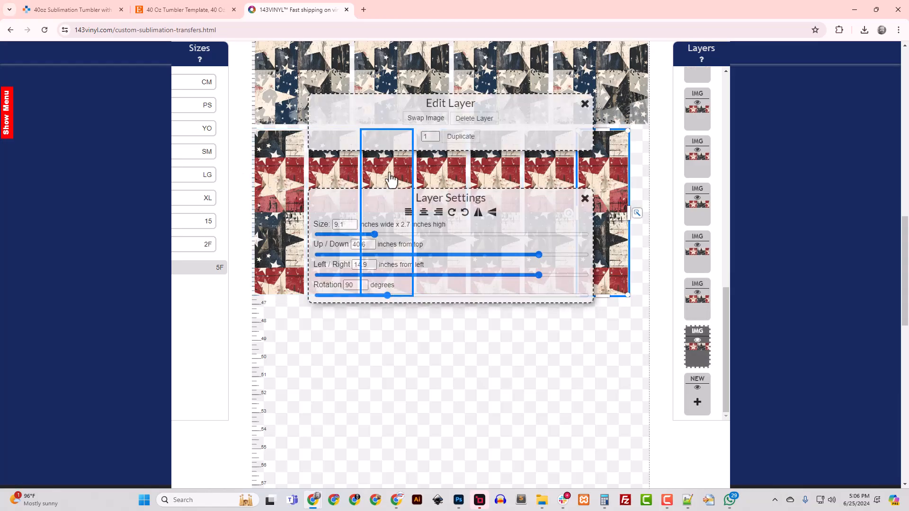
click(460, 141)
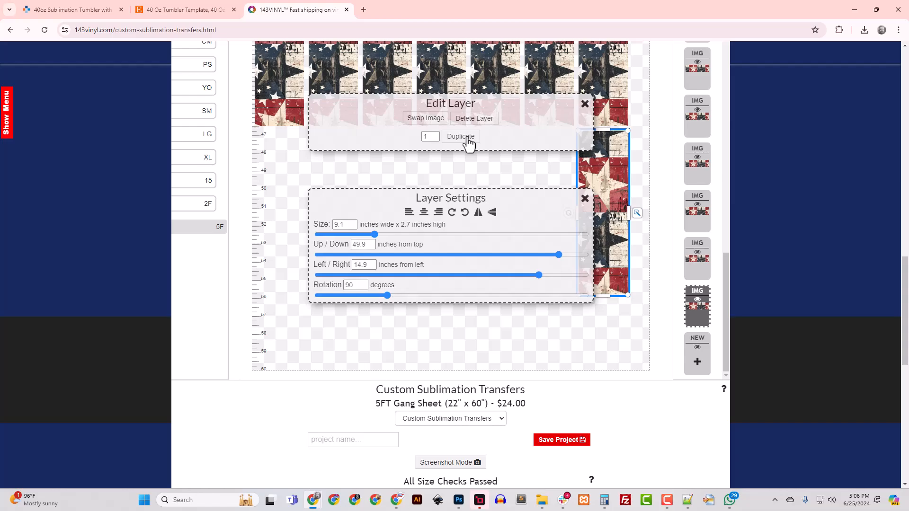
click(584, 104)
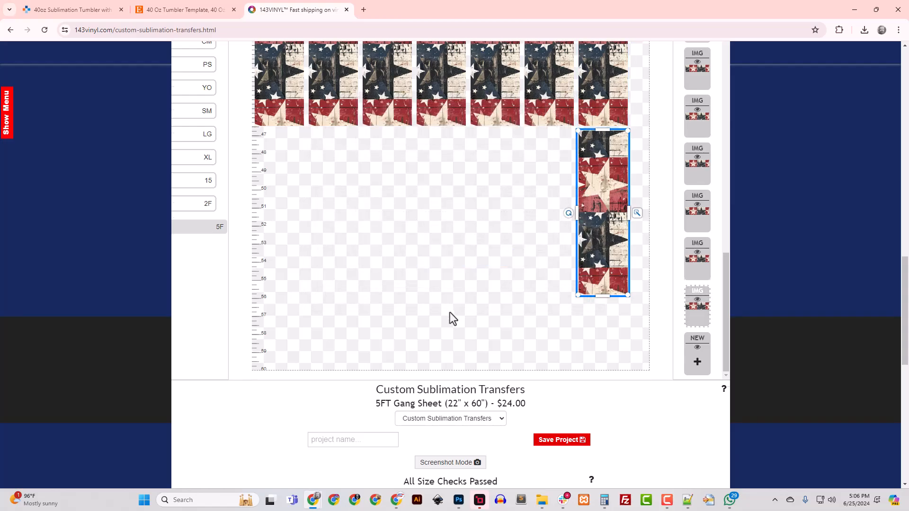
Review the arrangement of the tumbler images on the sheet and the size check for each image.
scroll(450, 312, up, 5)
scroll(450, 315, up, 3)
scroll(450, 315, down, 8)
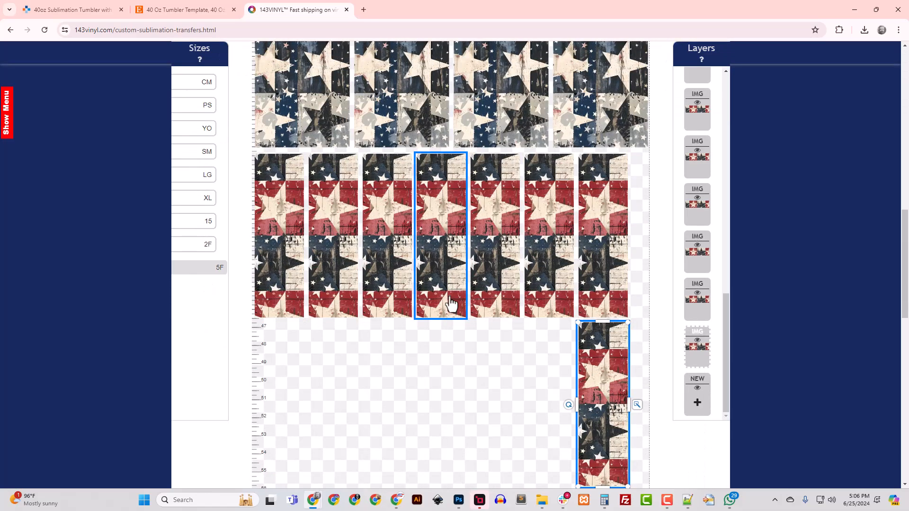
scroll(449, 303, down, 4)
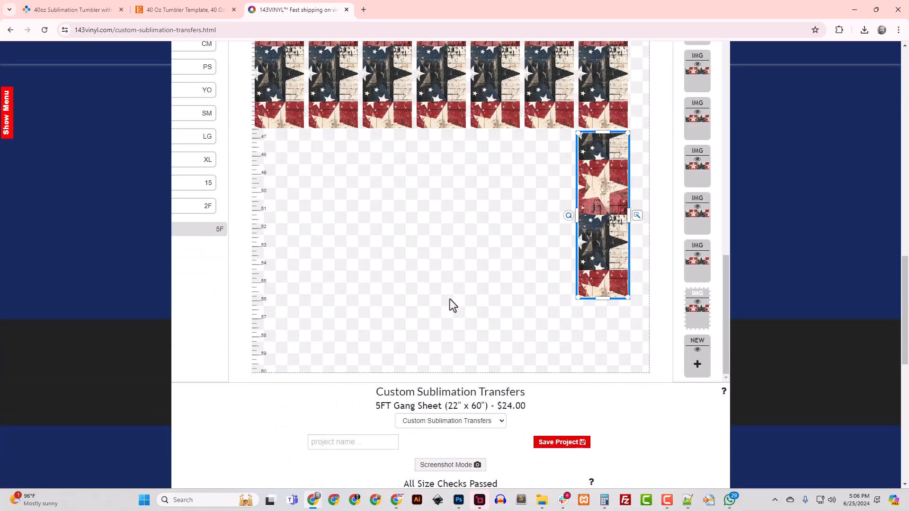
scroll(399, 305, down, 4)
scroll(405, 303, down, 3)
scroll(405, 301, up, 3)
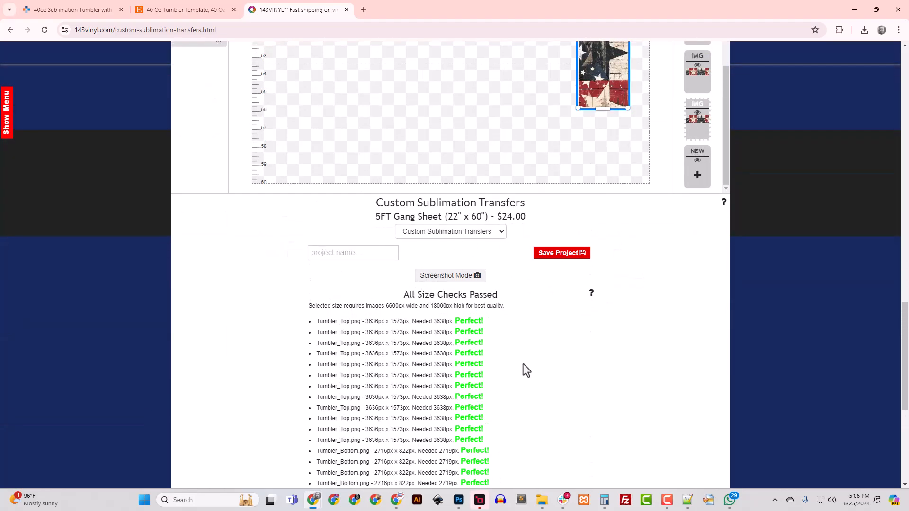
scroll(513, 355, up, 10)
scroll(496, 373, down, 10)
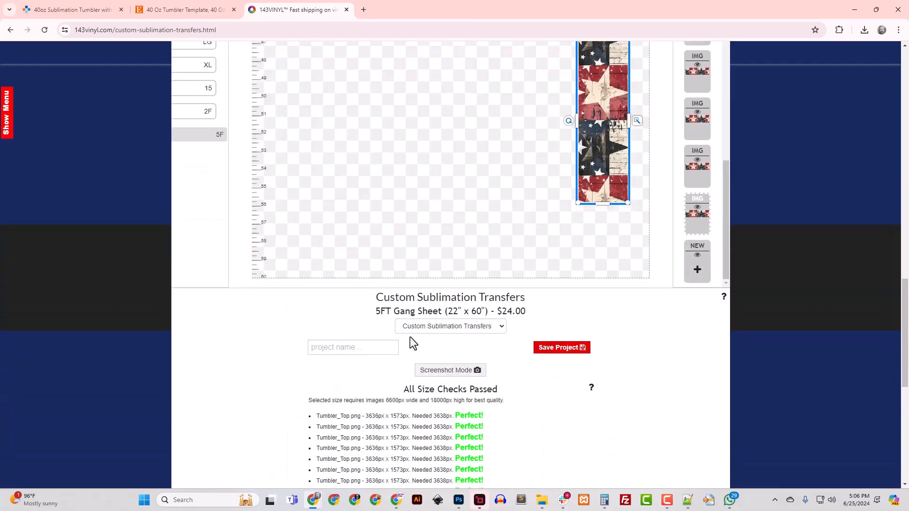
Name the project Tumber_Wraps and save it.
click(379, 348)
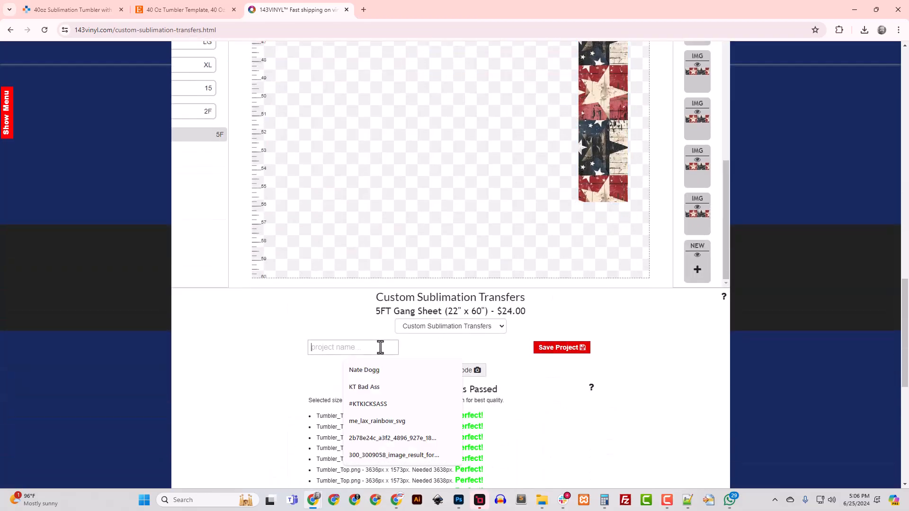
text(Tumber_)
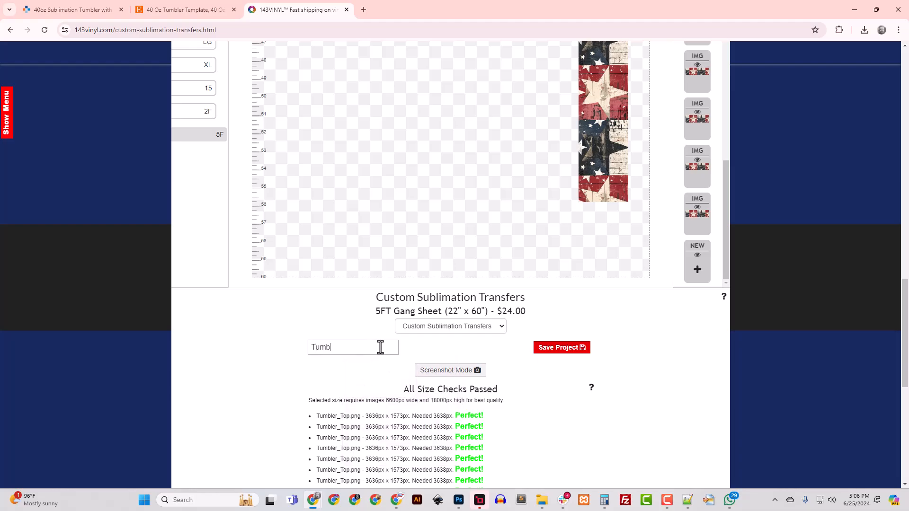
text(Wraps)
click(570, 350)
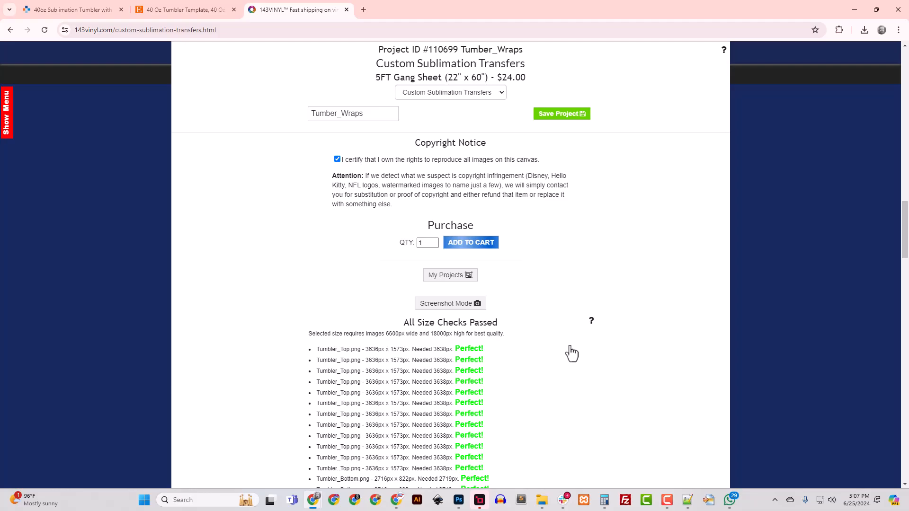
Duplicate the single bottom tumbler image in the last row six times to complete a second row of seven.
scroll(421, 385, down, 6)
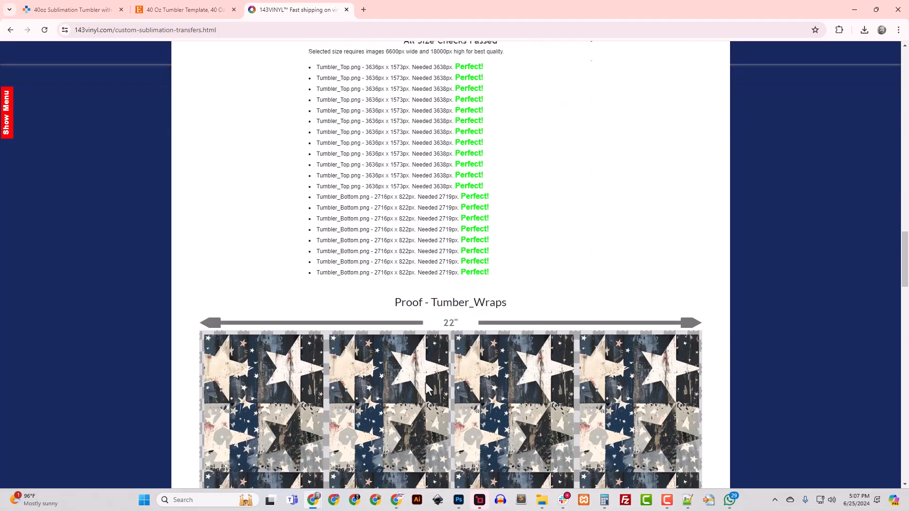
scroll(425, 388, up, 10)
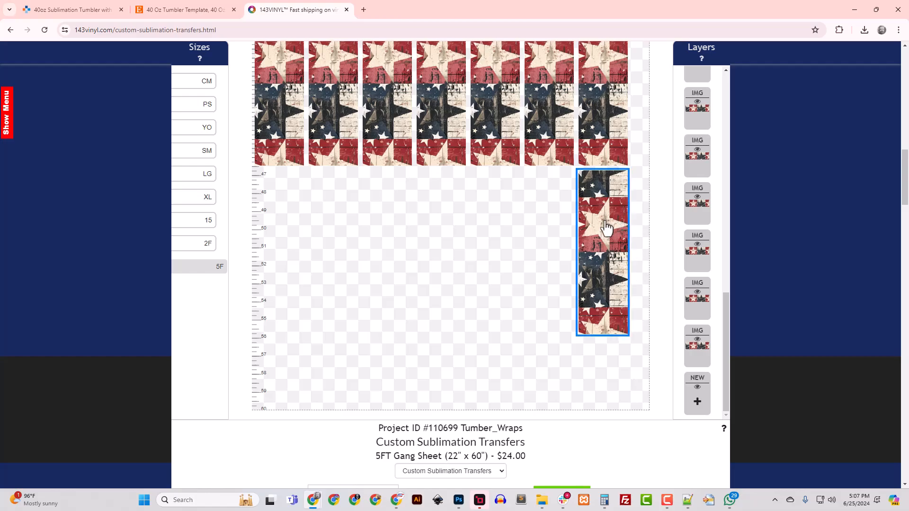
click(606, 228)
click(637, 252)
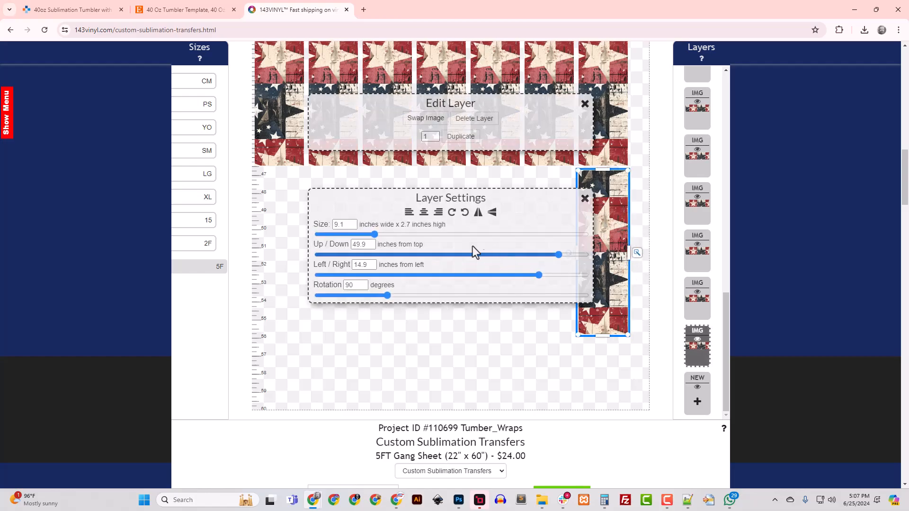
click(463, 137)
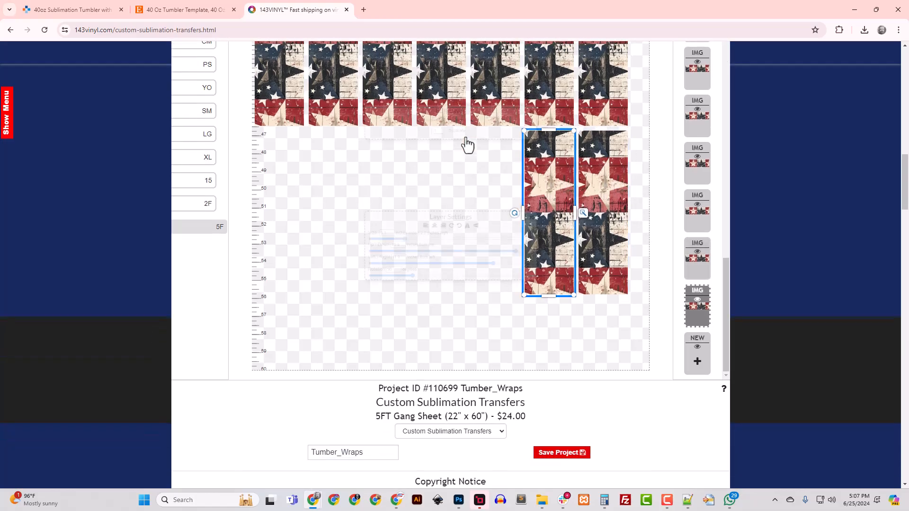
click(467, 138)
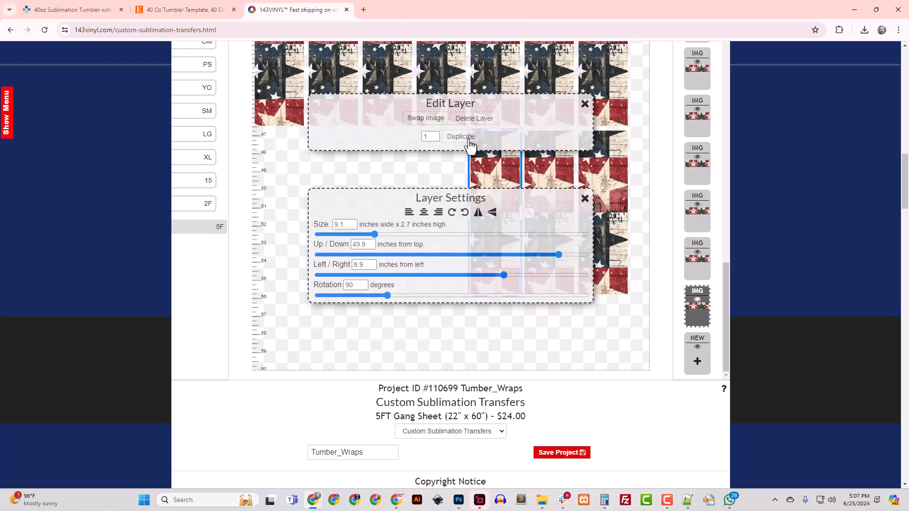
click(469, 138)
click(461, 138)
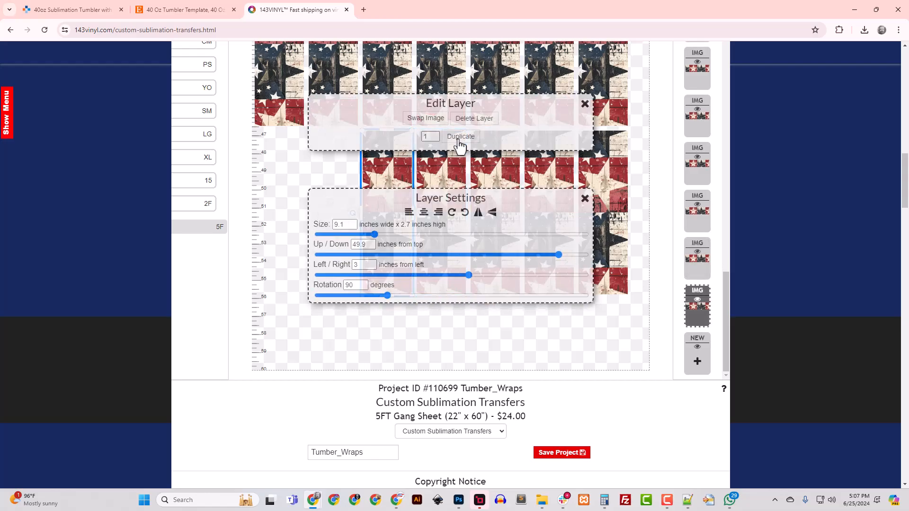
click(459, 139)
click(461, 138)
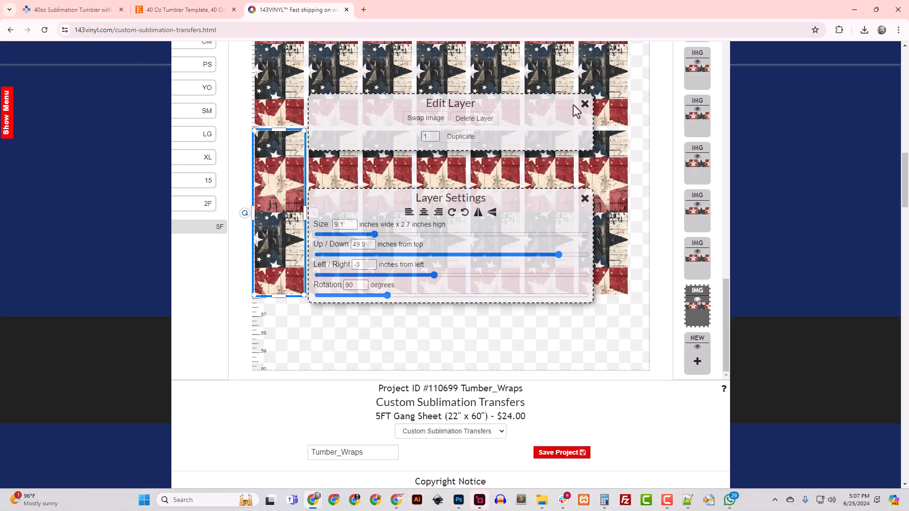
click(584, 104)
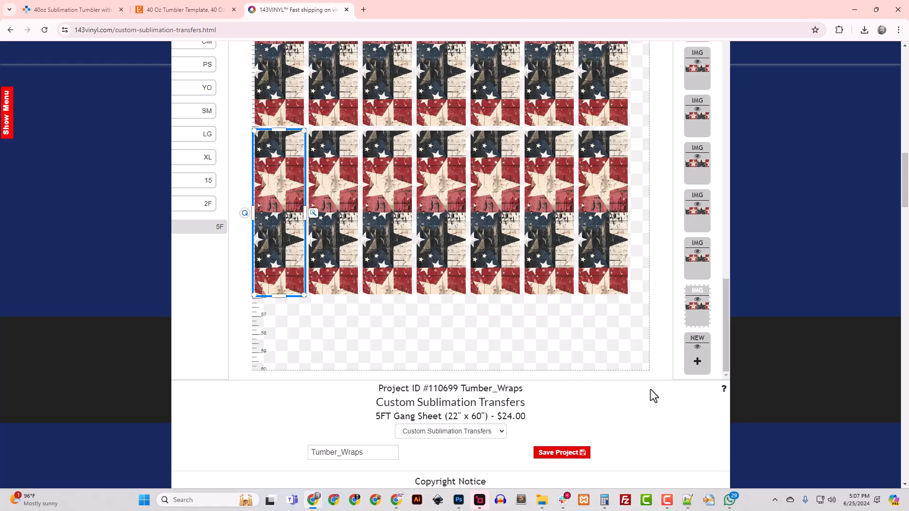
Save the updated project and add the gang sheet to the cart with a quantity of 3.
click(559, 453)
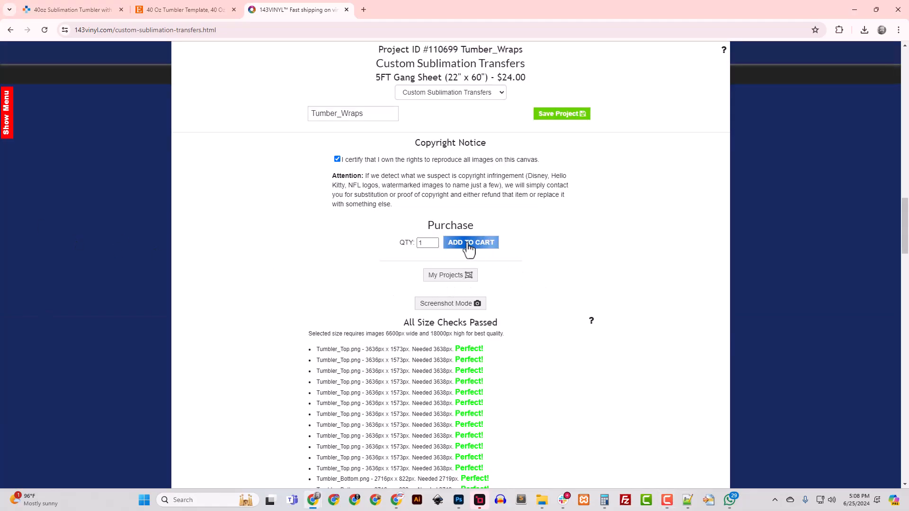
click(433, 240)
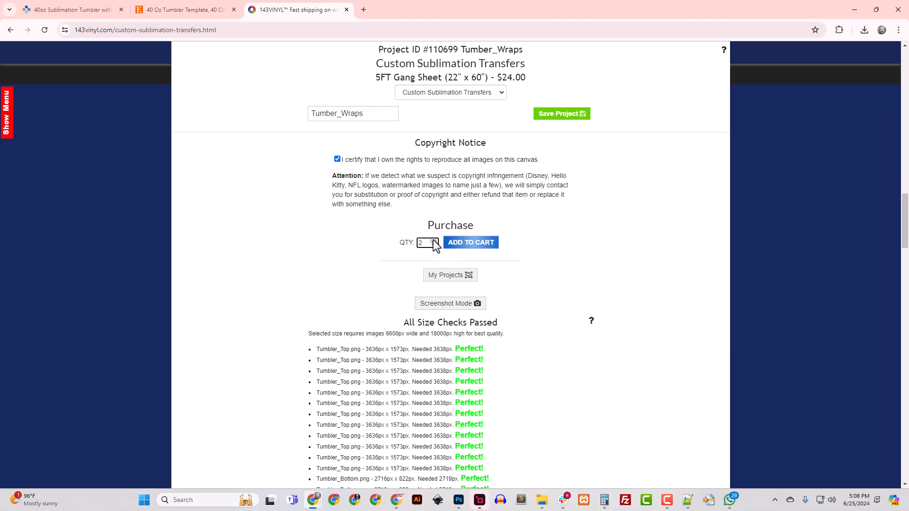
click(433, 240)
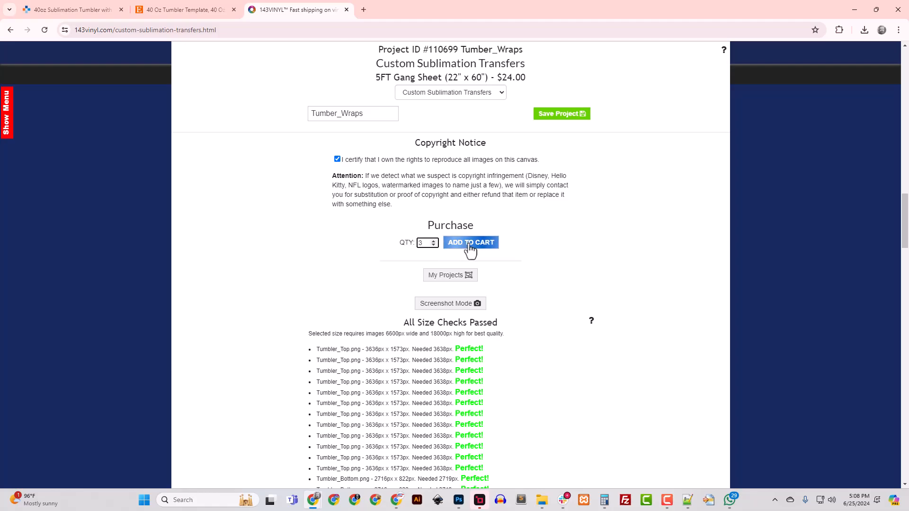
click(471, 243)
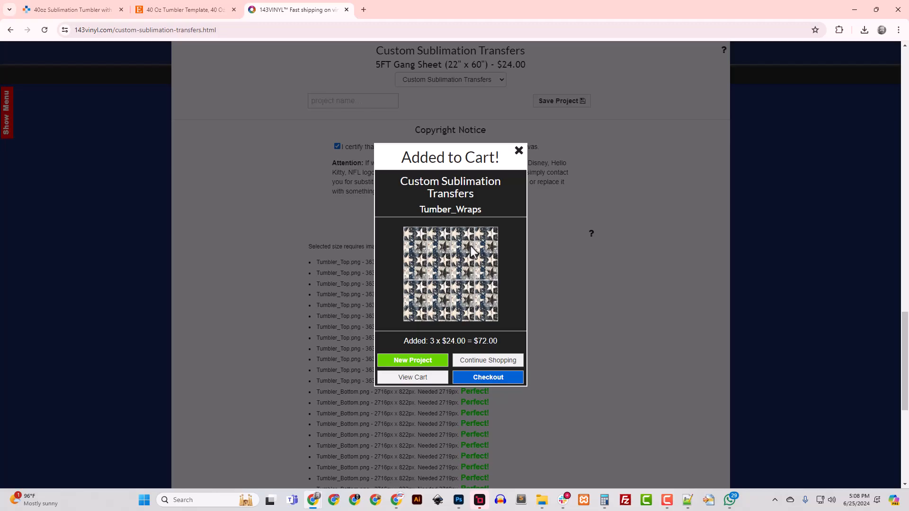